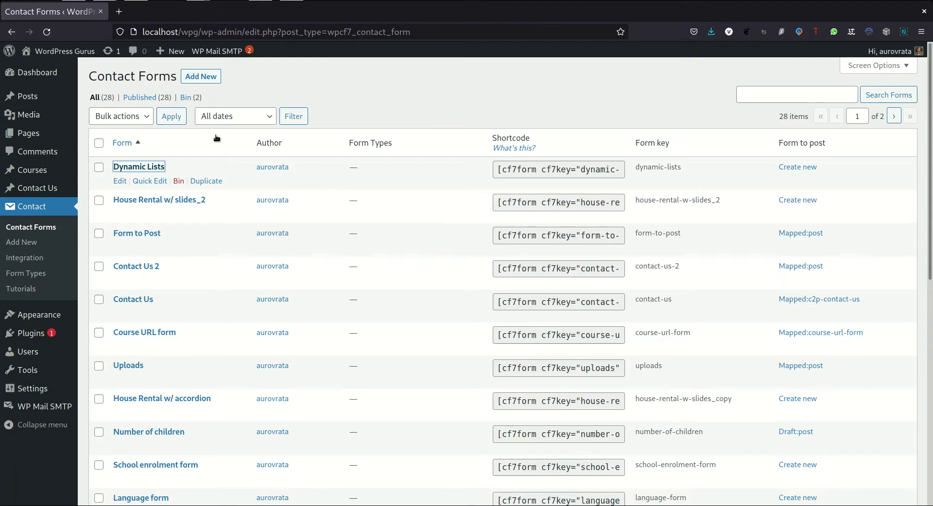
Step: Create a new contact form titled "Dynamic Checkboxes"
click(197, 76)
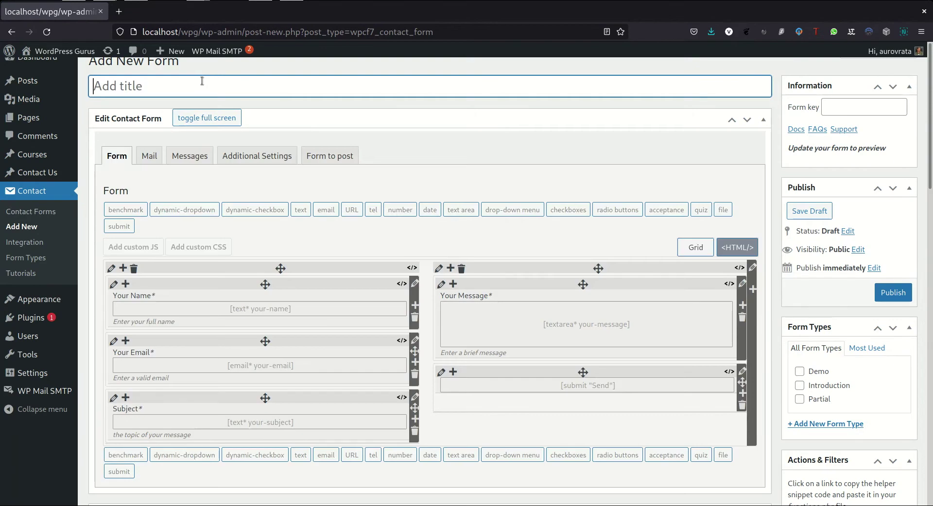
text(Dynamic Checkboxes)
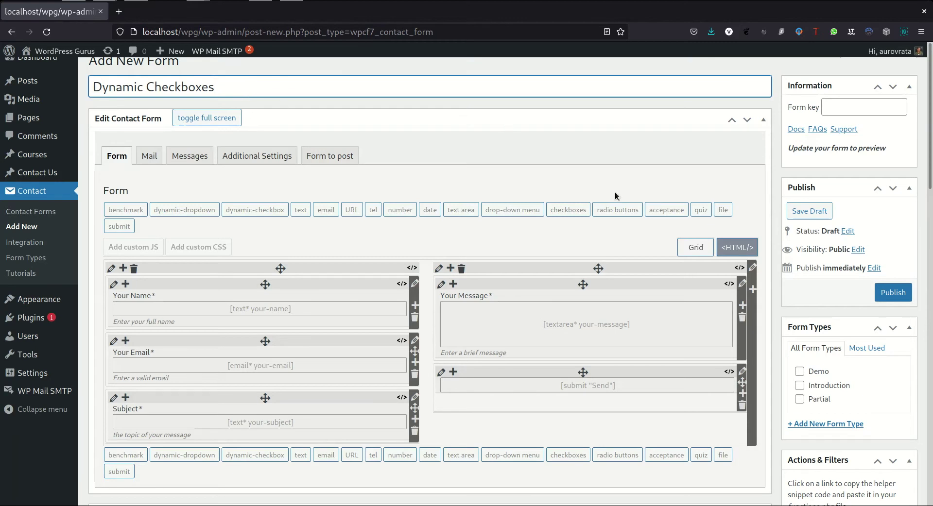
Step: Delete the form's default HTML code and split the blank grid row into two columns
click(737, 248)
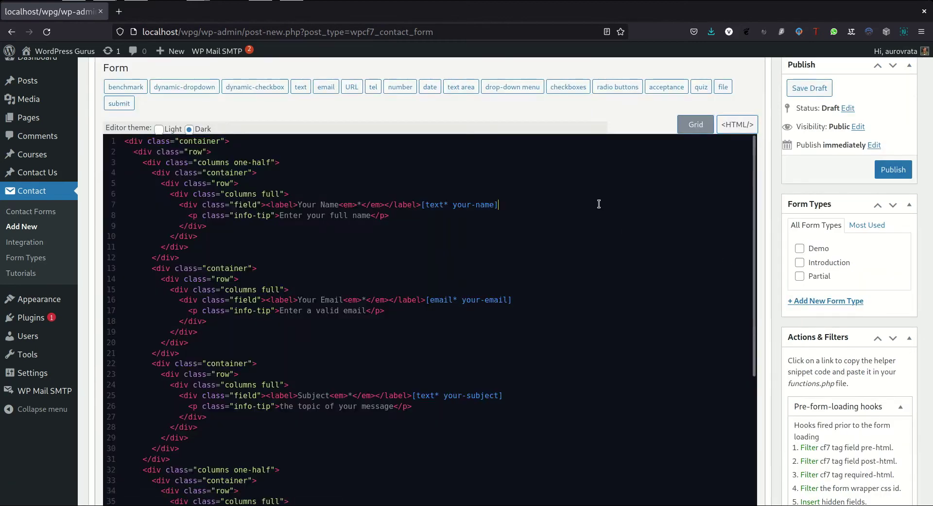
key(ctrl+a)
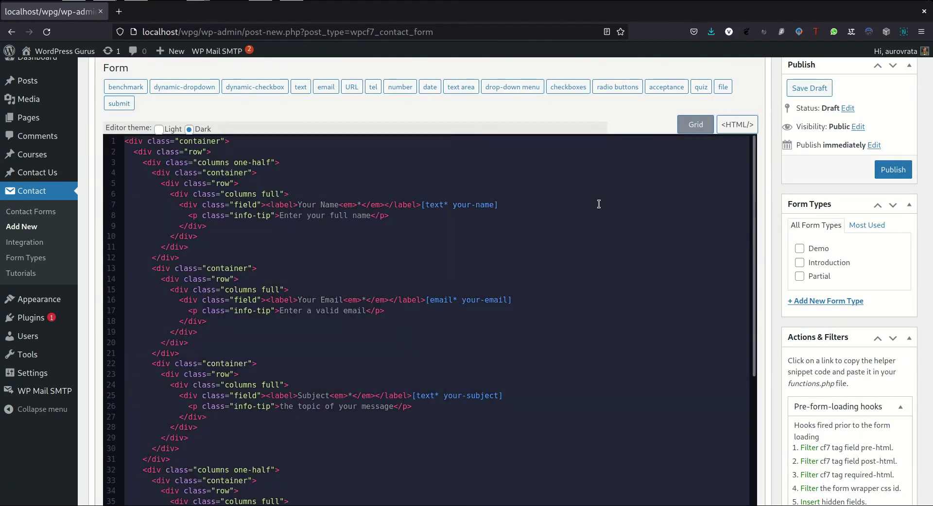
key(BackSpace)
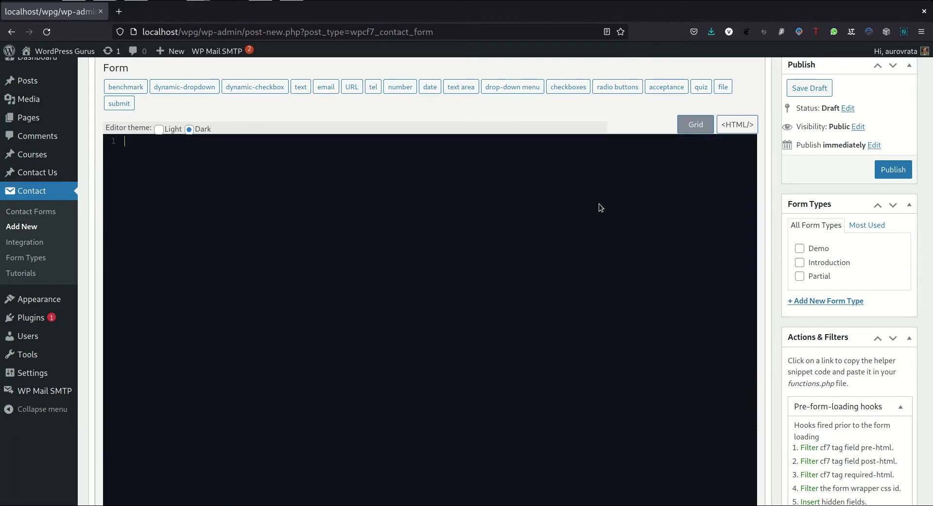
click(702, 130)
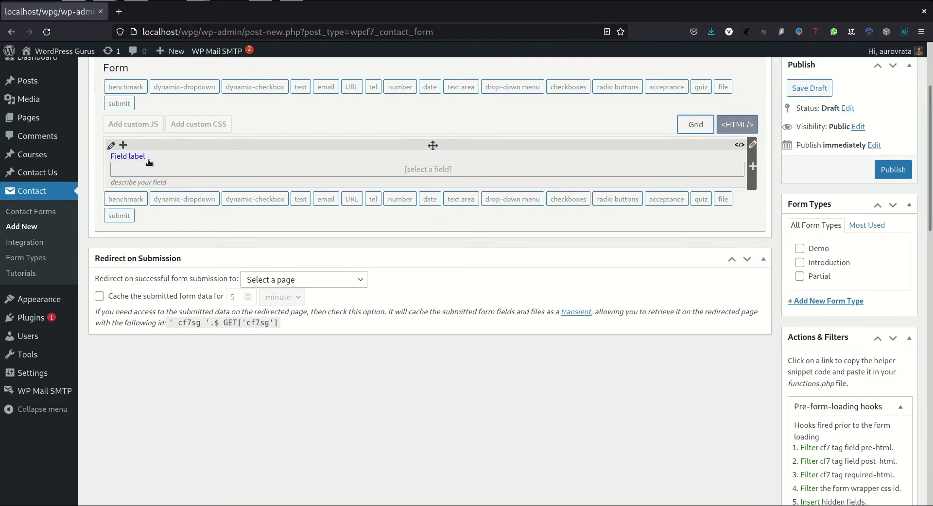
click(123, 145)
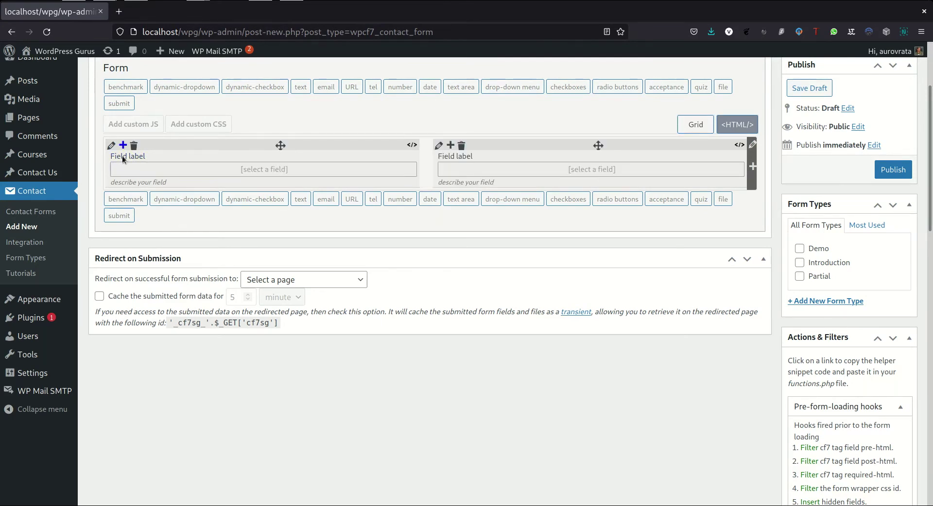
Step: Start a dynamic-checkbox tag for the first column's field, keep Taxonomy as its source type, and name it dcb1
click(238, 170)
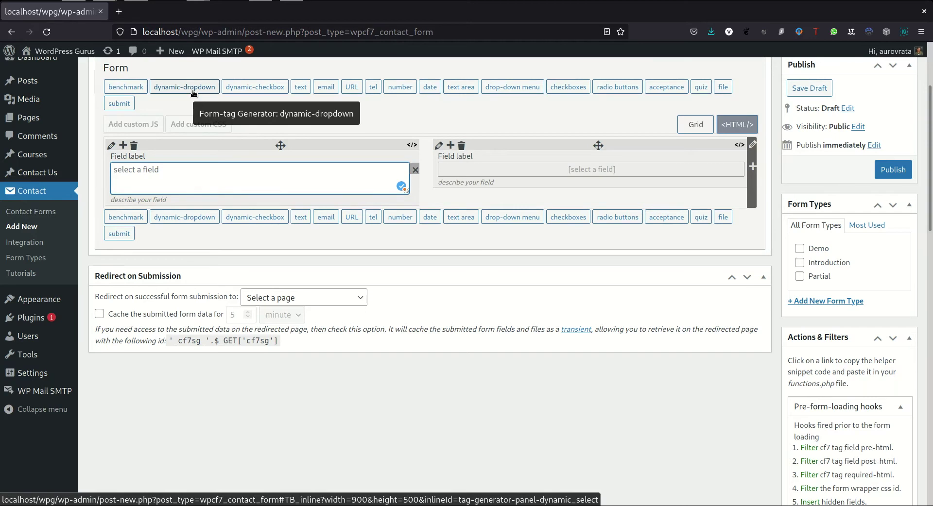
click(248, 90)
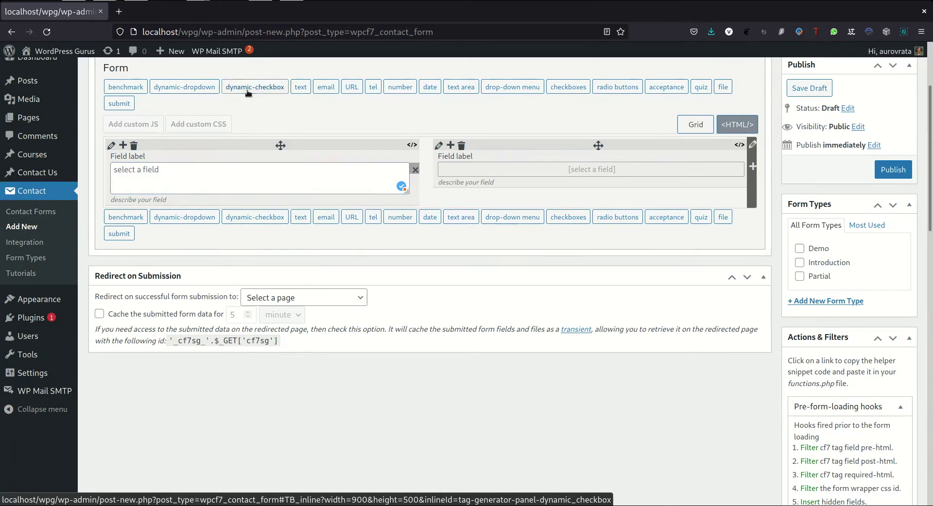
scroll(458, 249, down, 2)
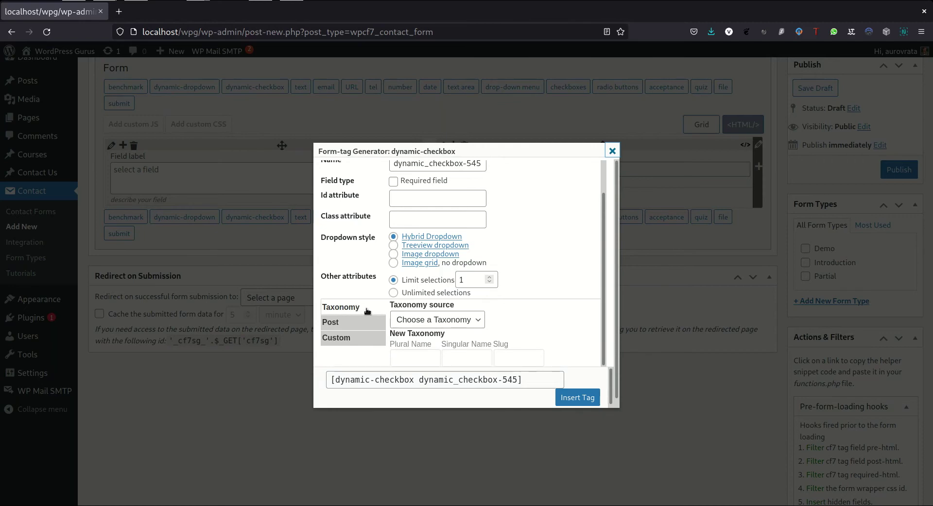
click(344, 343)
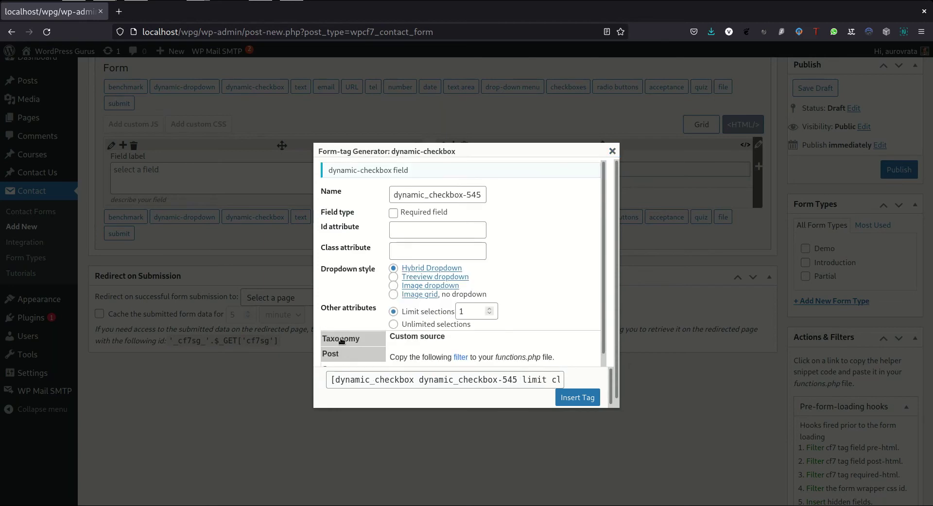
click(338, 338)
scroll(343, 340, down, 2)
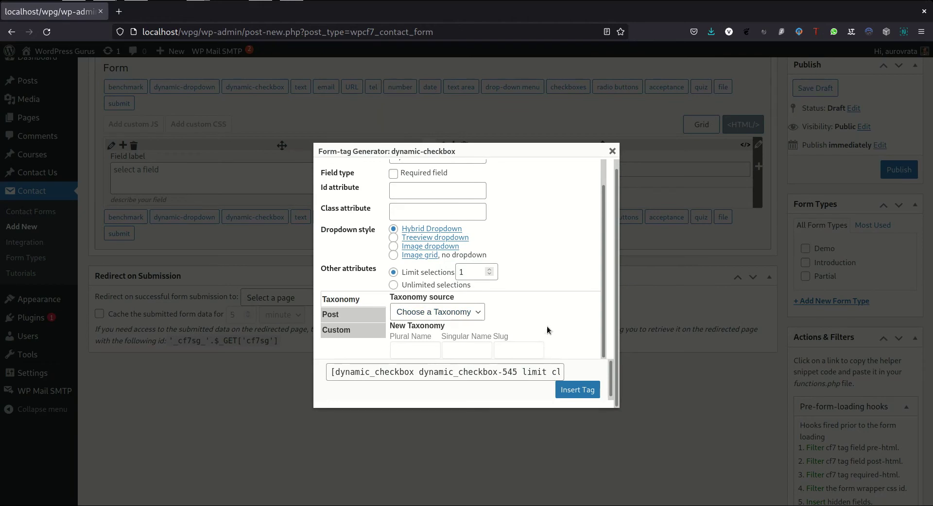
scroll(547, 326, up, 2)
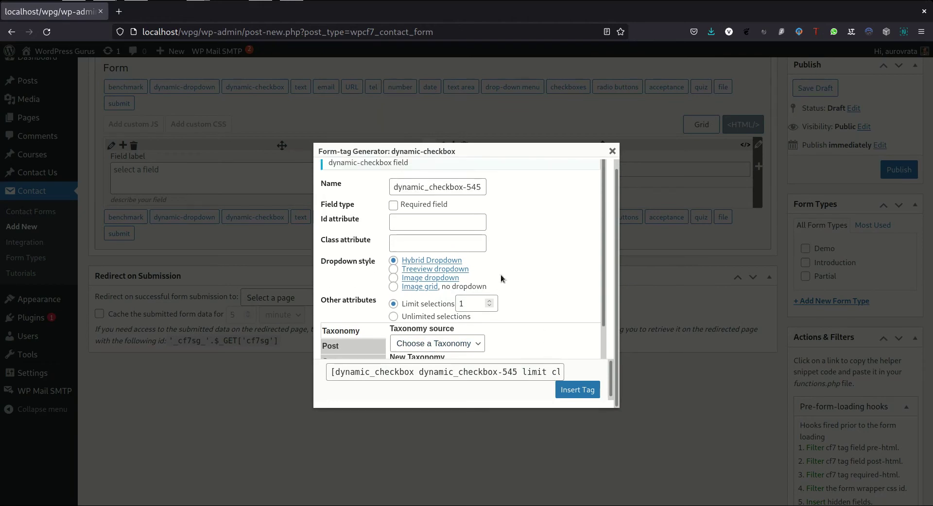
double_click(418, 188)
key(ctrl+a)
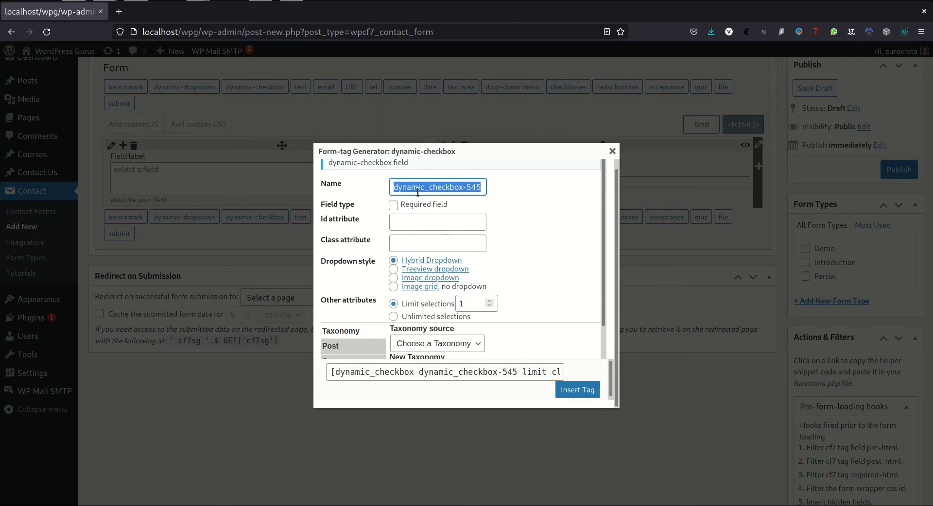
text(dcb1)
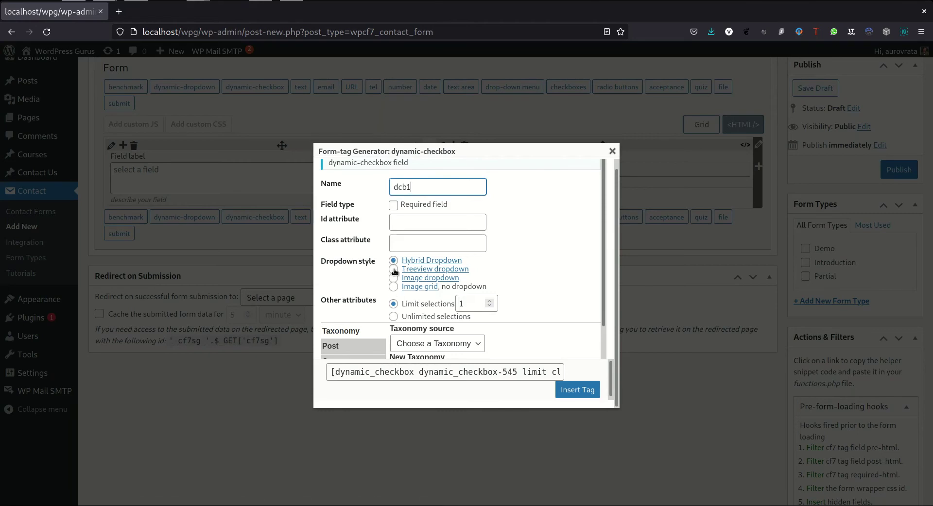
Step: Limit the dynamic checkbox field to 3 selections
scroll(534, 254, down, 1)
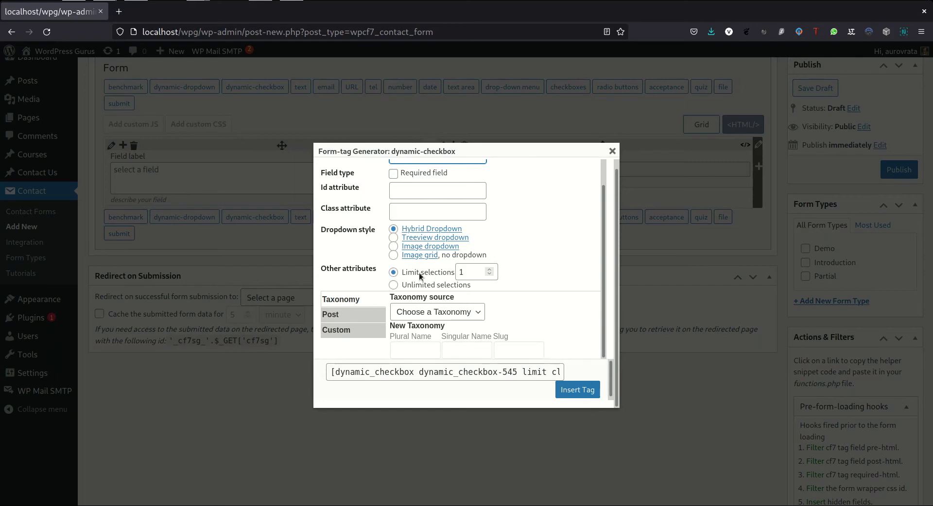
click(465, 274)
key(BackSpace)
text(3)
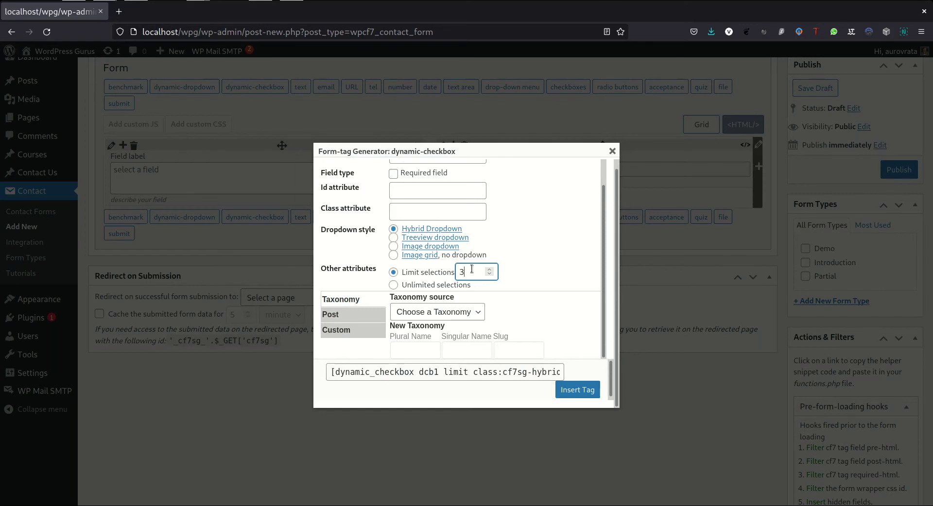
click(393, 285)
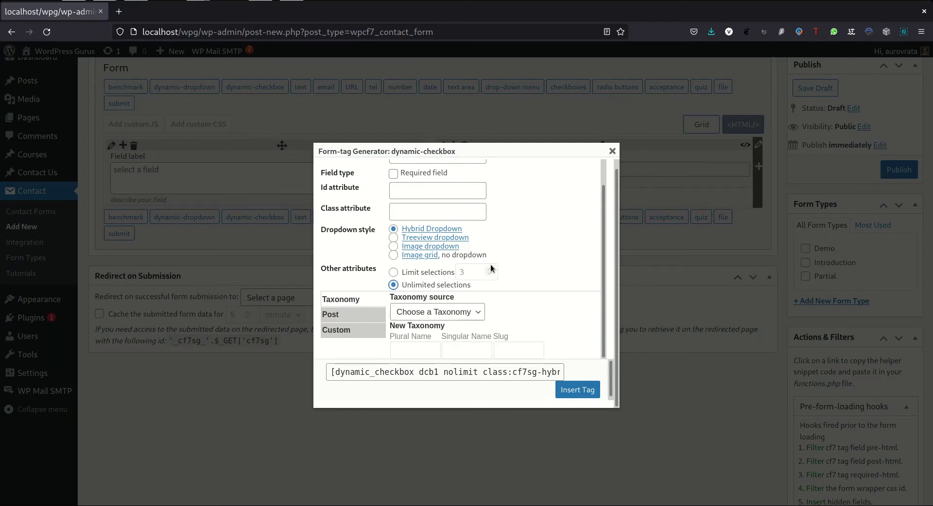
click(394, 272)
Step: Use Post Categories with branches included as the taxonomy source and insert the dynamic checkbox tag into the first column
click(457, 311)
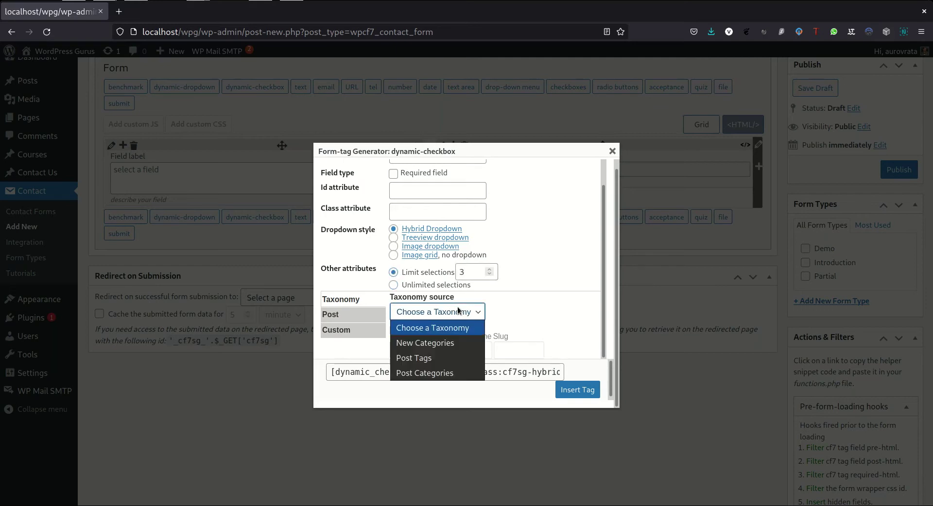
click(421, 376)
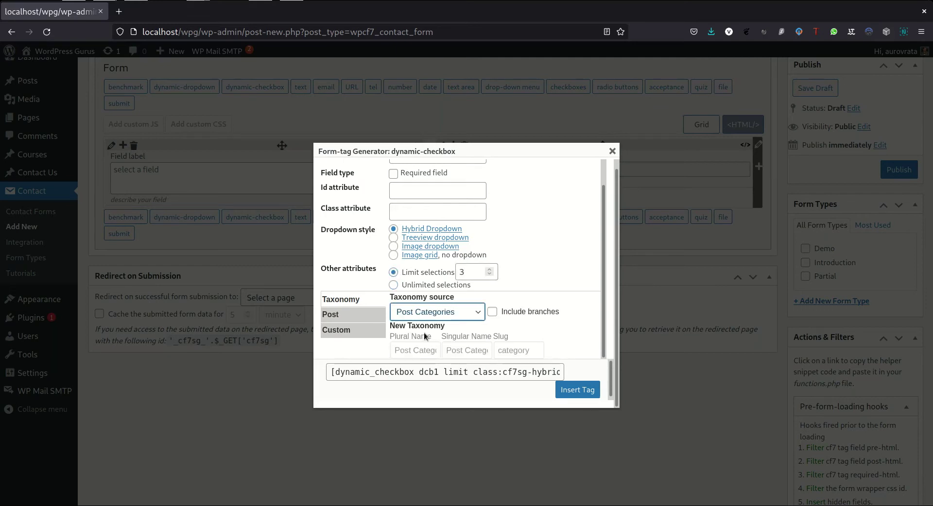
click(513, 315)
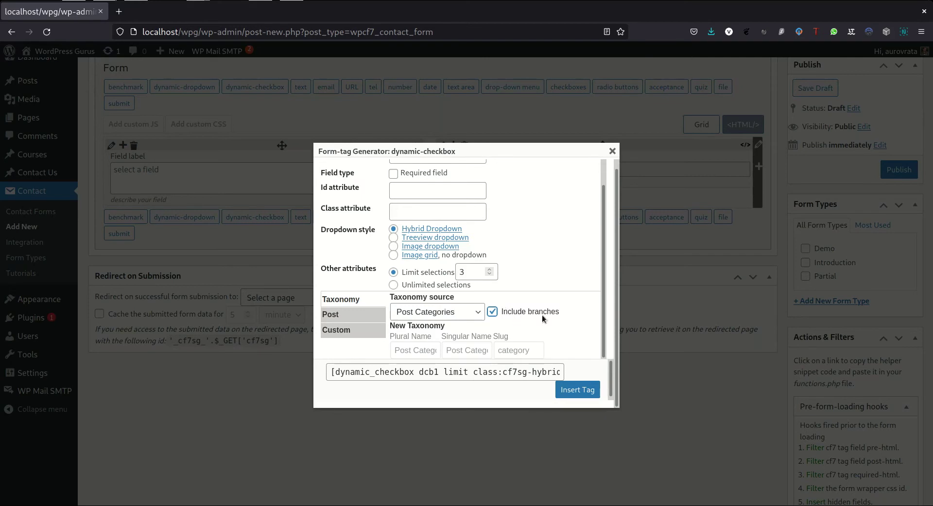
click(573, 394)
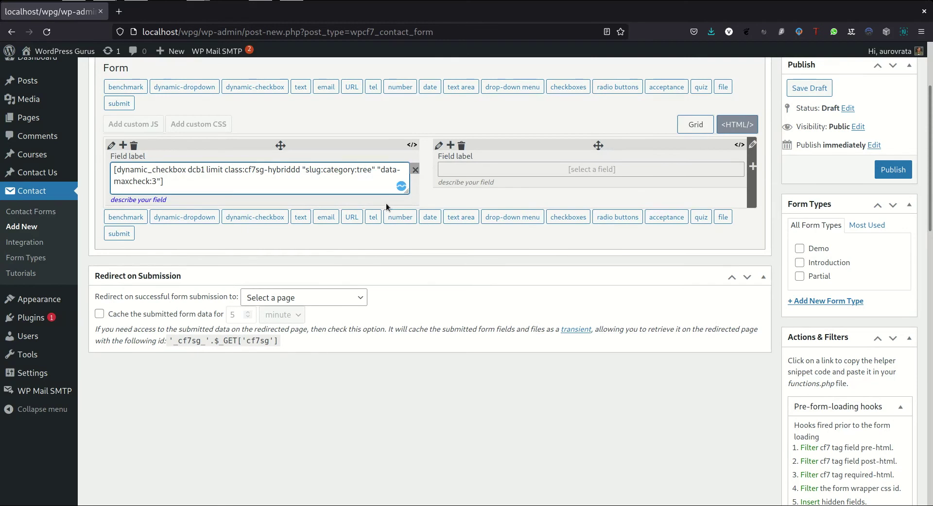
key(Tab)
key(Tab)
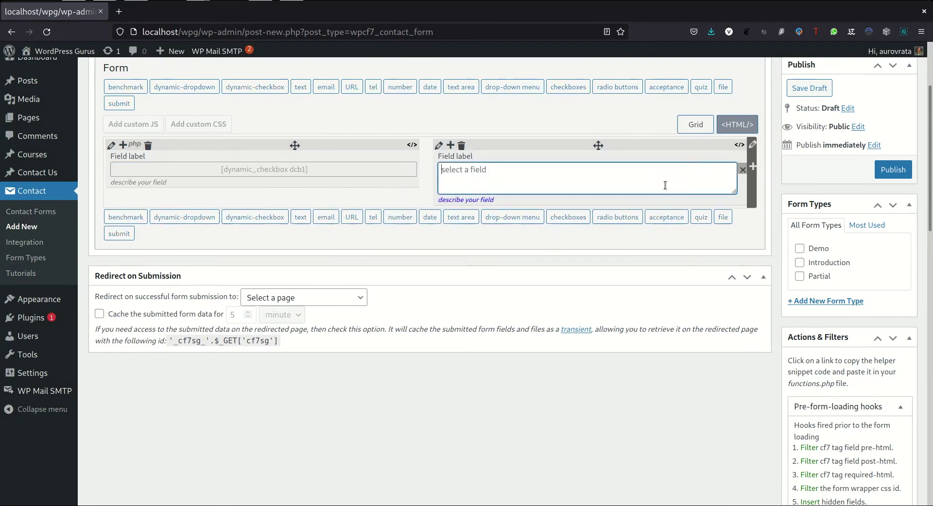
Step: Add a row below the two columns and insert a submit tag labelled "submit" in it
click(753, 167)
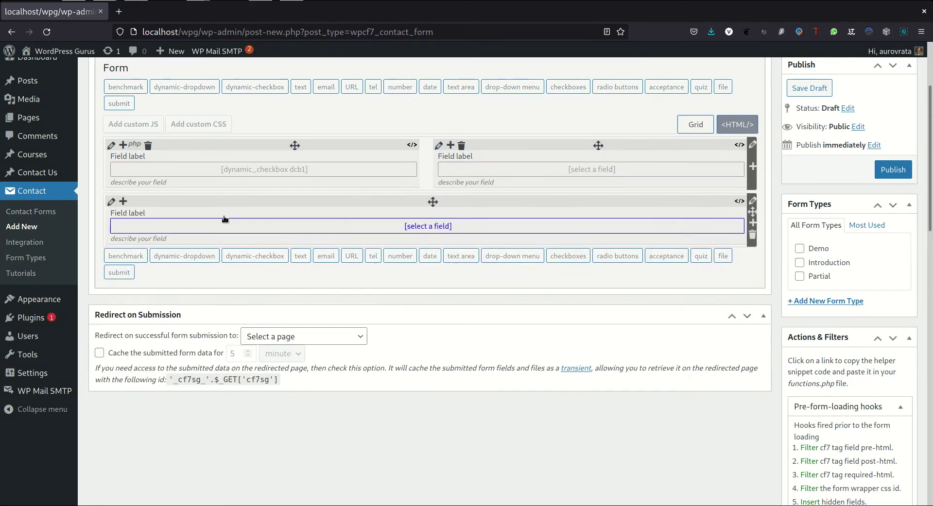
click(282, 233)
click(119, 291)
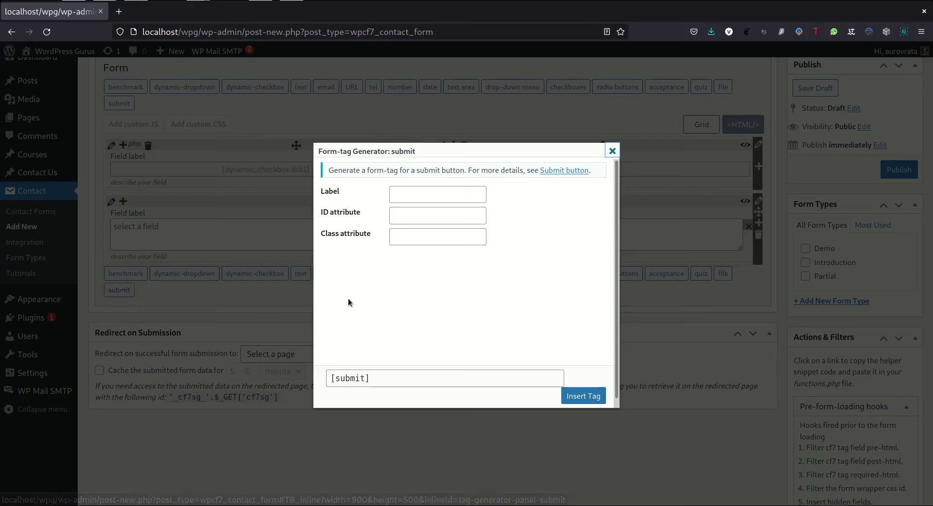
click(407, 197)
text(submit)
click(602, 397)
click(307, 260)
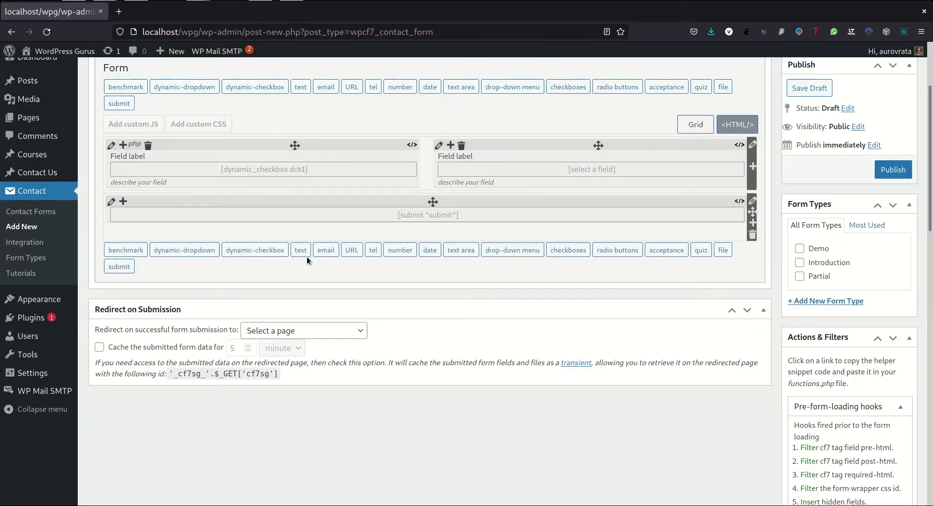
Step: Set the submit column's size to three (1/4th) and its offset to nine (3/4ths)
click(111, 201)
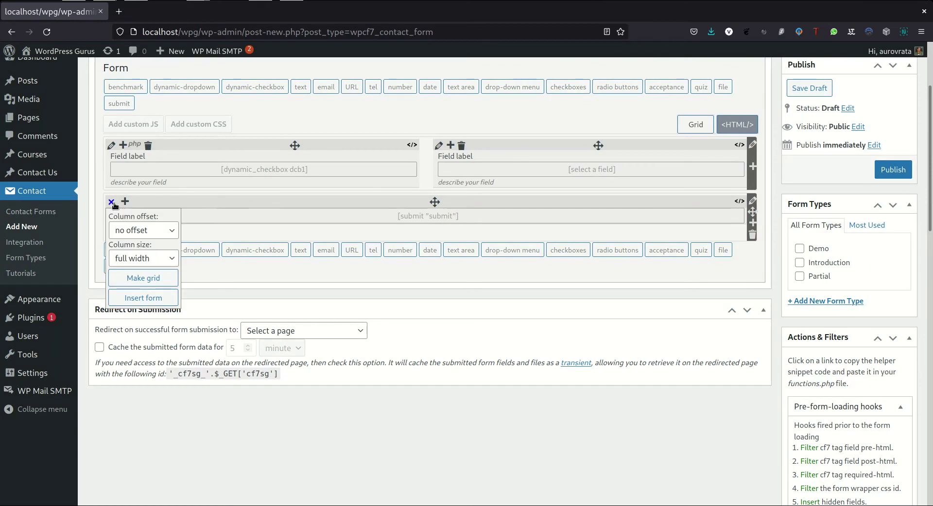
click(140, 257)
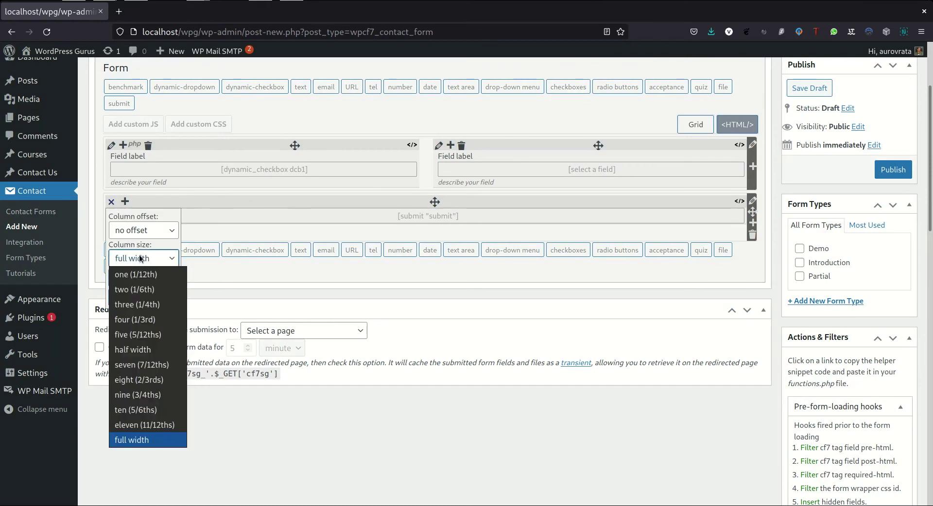
click(146, 304)
click(111, 202)
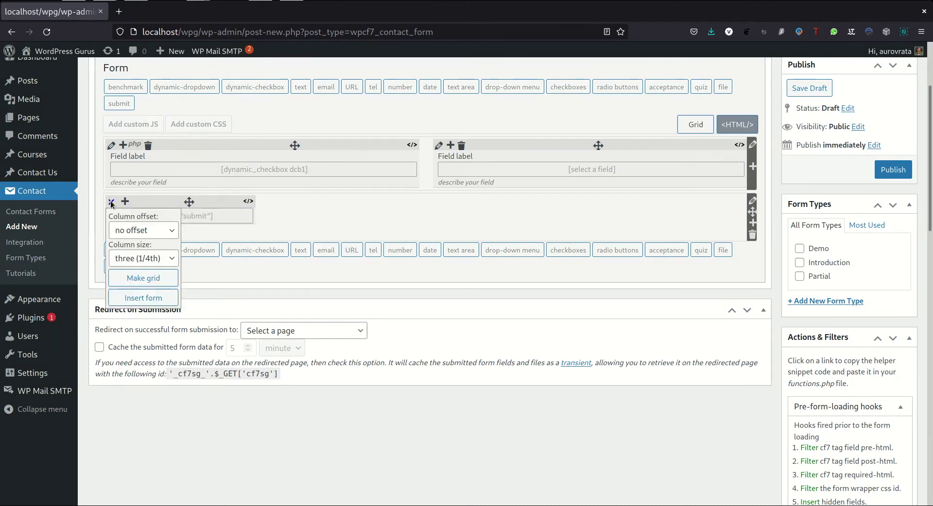
click(126, 229)
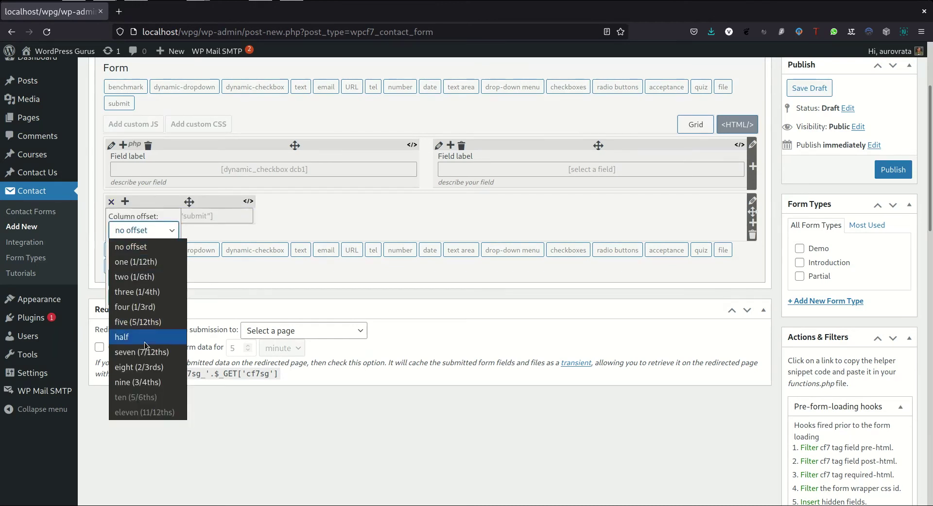
click(150, 382)
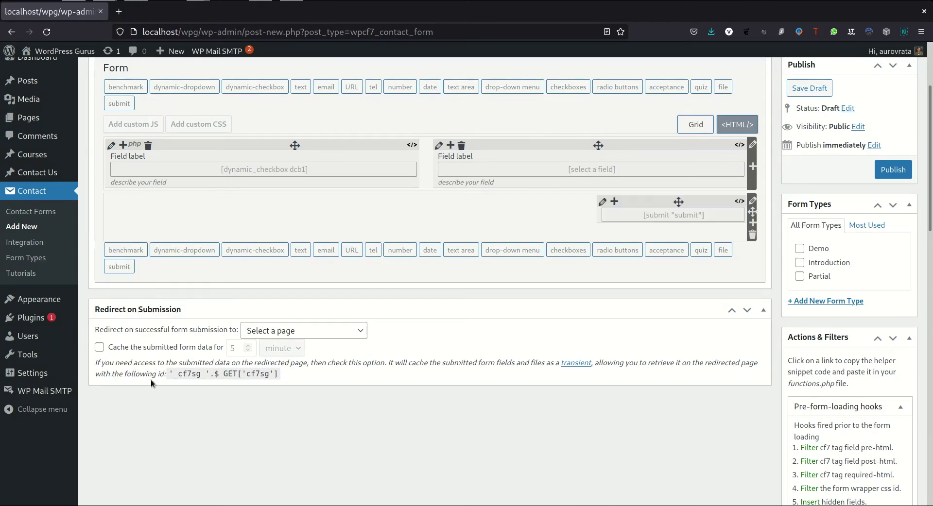
Step: Publish the form and expand the dynamic checkbox dropdown in its preview on a new tab
click(904, 173)
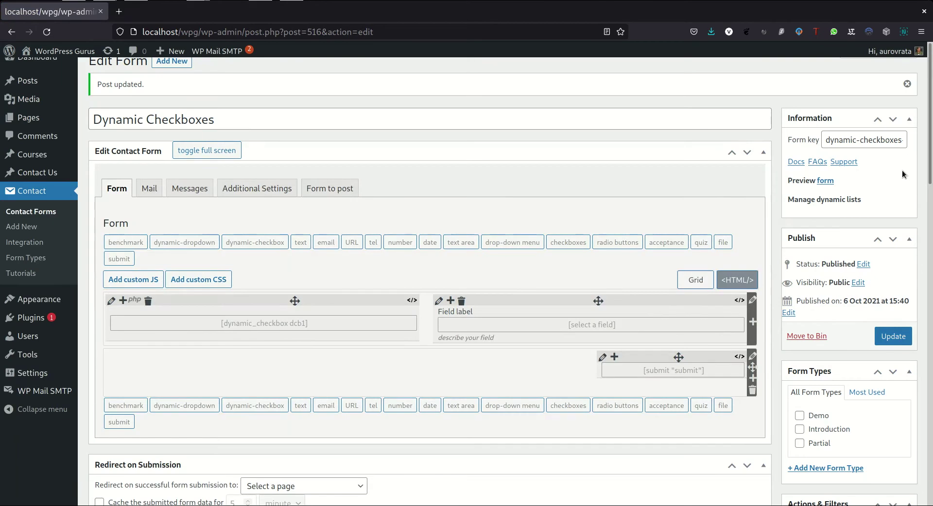
middle_click(827, 181)
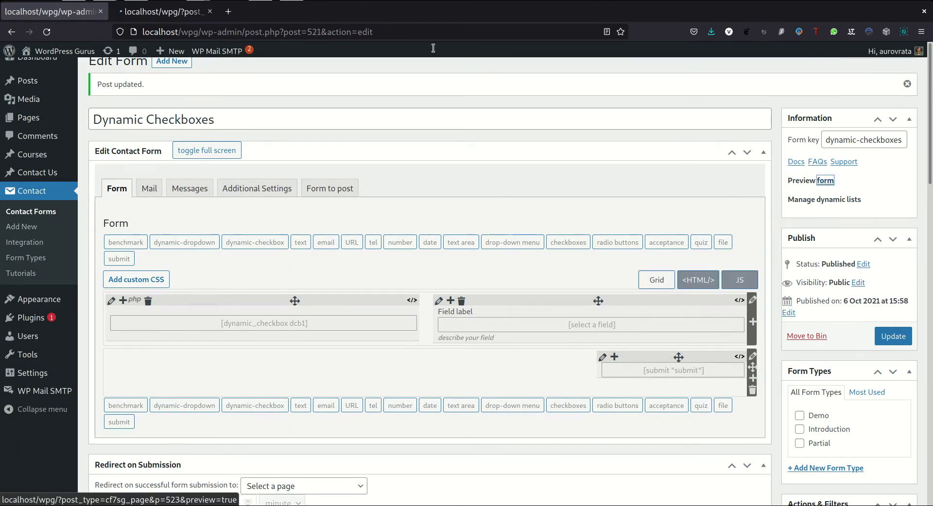
click(178, 18)
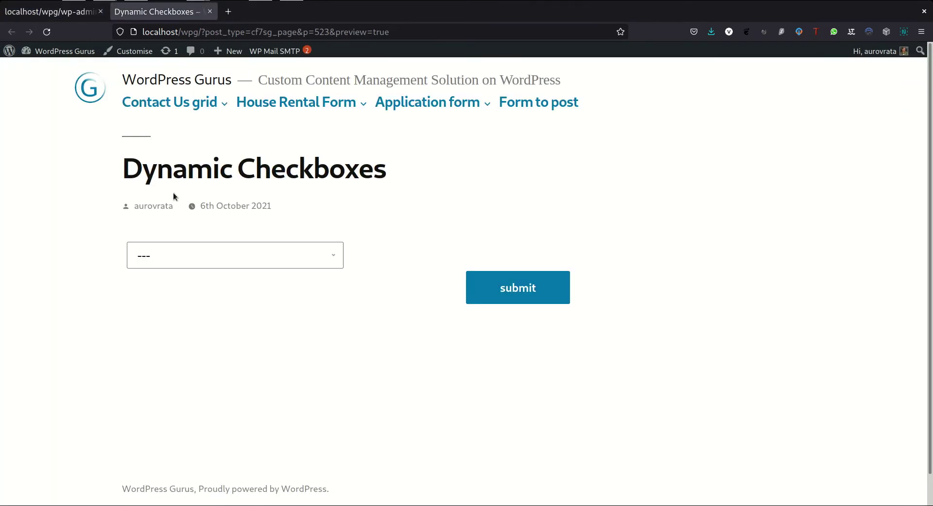
click(235, 261)
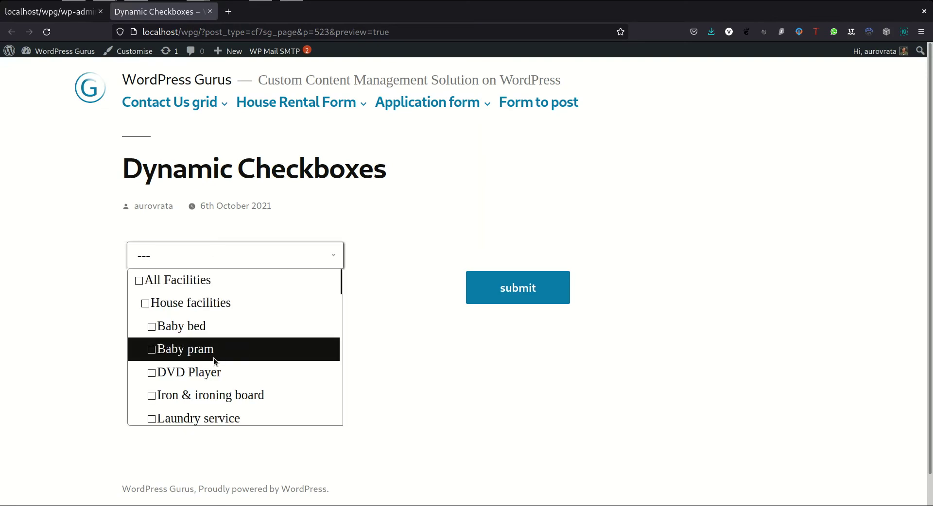
Step: Examine the nested facility categories listed in the preview's dynamic checkbox dropdown, from All Facilities through the kitchen items
scroll(214, 361, down, 2)
scroll(215, 361, up, 2)
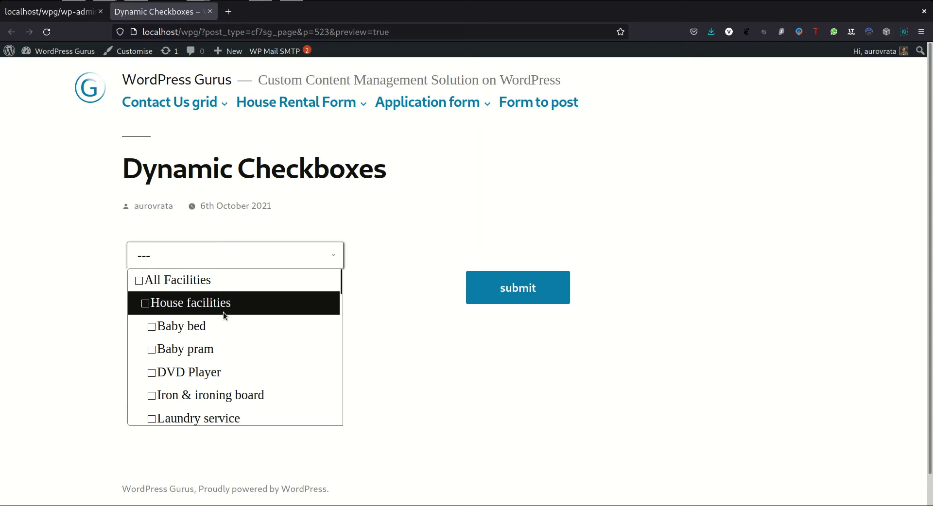
scroll(223, 314, down, 3)
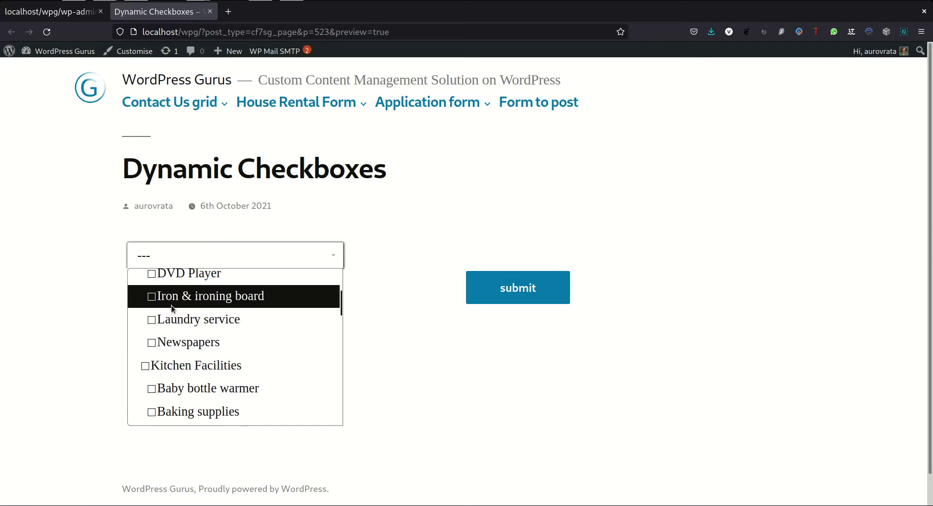
scroll(172, 306, down, 3)
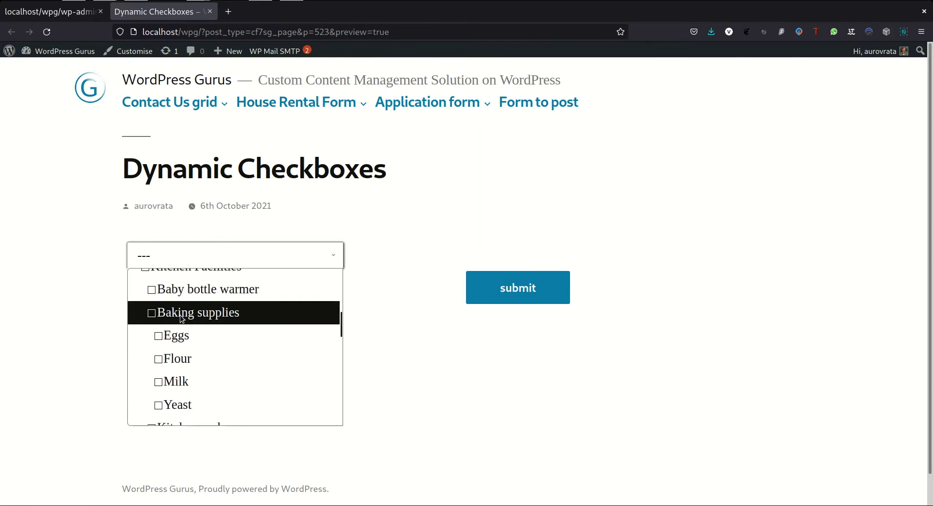
scroll(189, 323, down, 3)
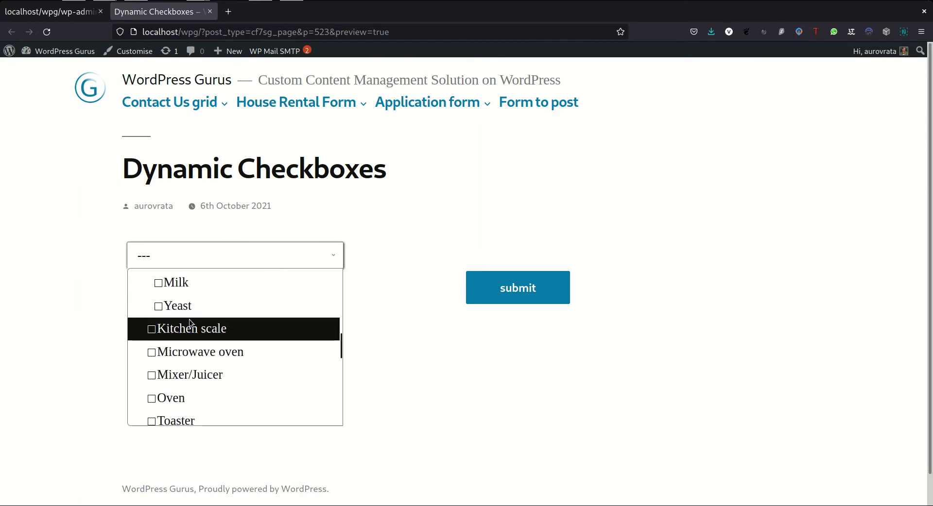
scroll(190, 323, down, 2)
scroll(190, 323, down, 2)
scroll(189, 324, up, 10)
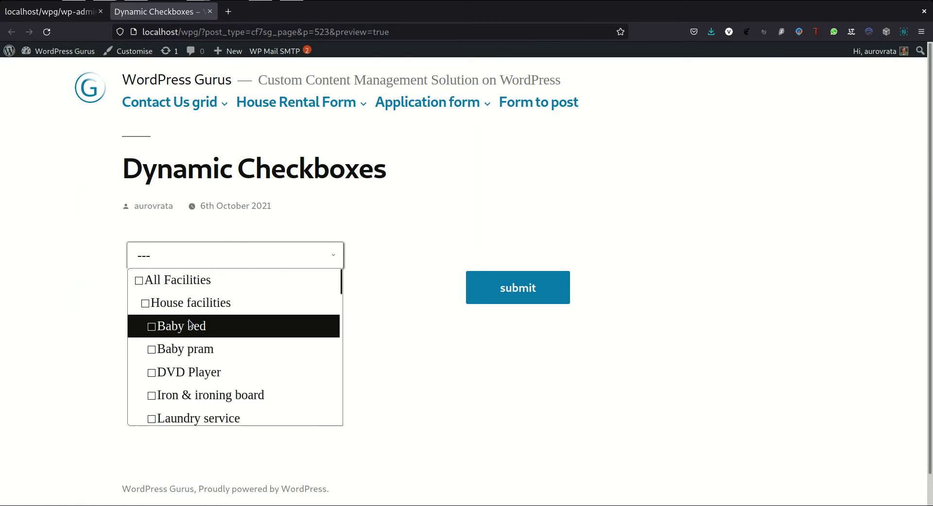
Step: Select Baby bed, Baby pram and DVD Player in the preview's checkbox dropdown to test multiple selection
click(192, 334)
click(197, 267)
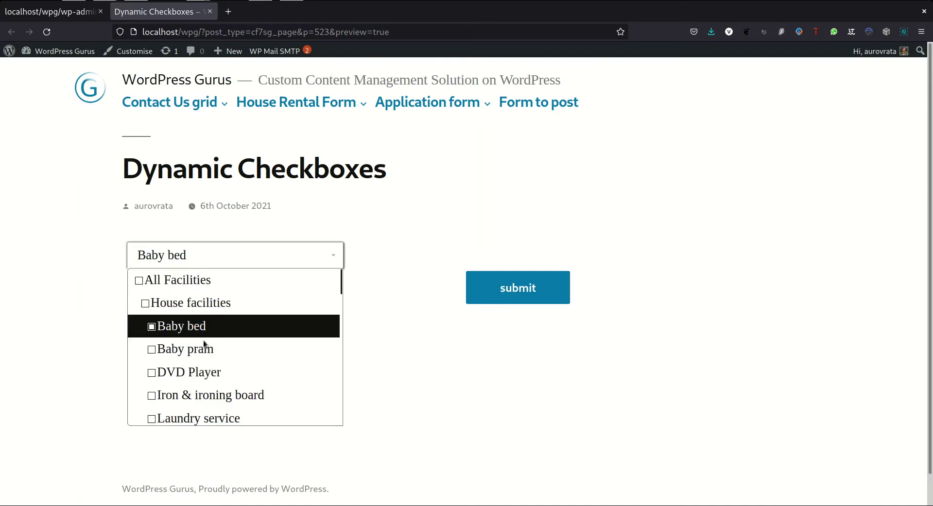
click(199, 357)
click(213, 255)
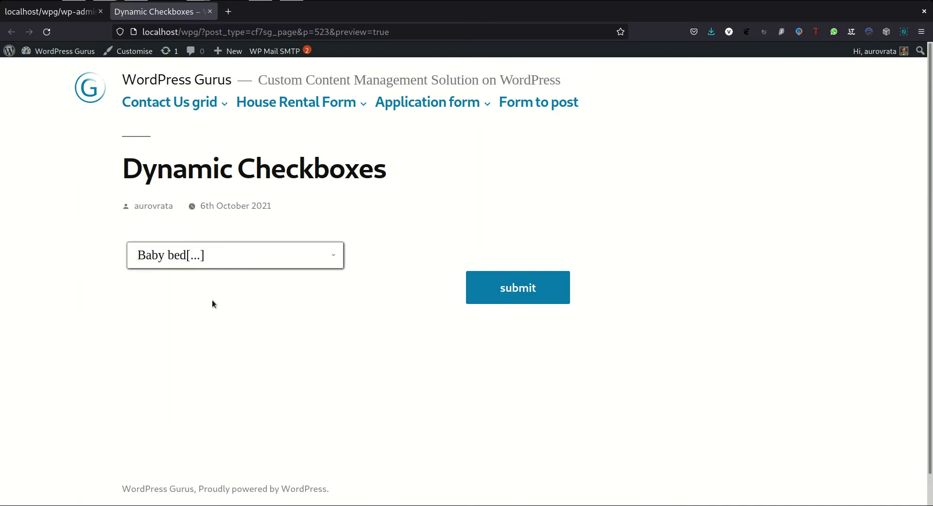
click(209, 267)
ctrl+click(202, 372)
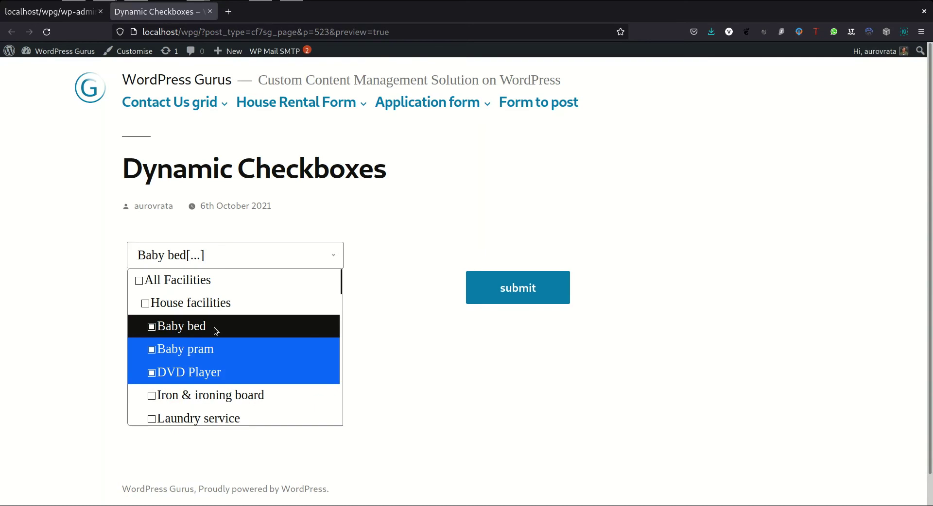
Step: Deselect Baby pram in the checkbox dropdown, then reopen the list and choose Iron & ironing board
scroll(222, 322, down, 3)
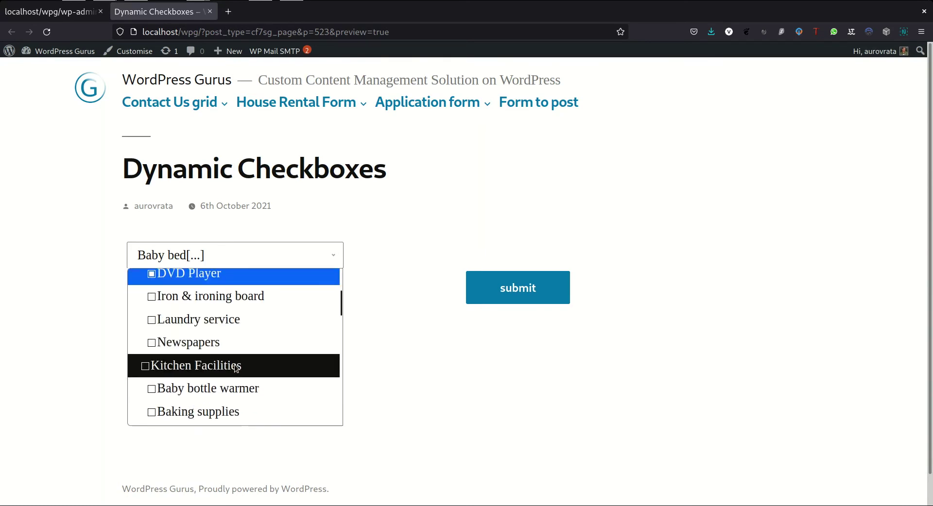
scroll(224, 368, up, 3)
click(217, 351)
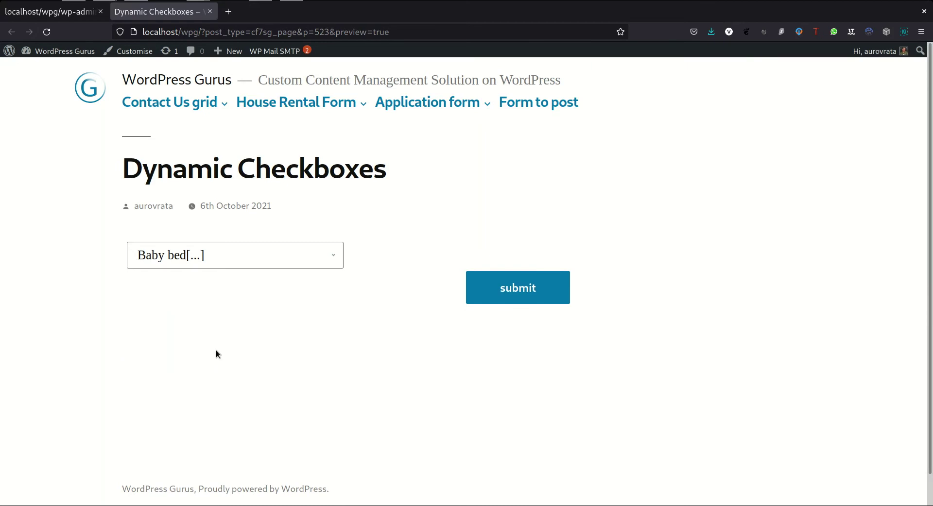
click(221, 258)
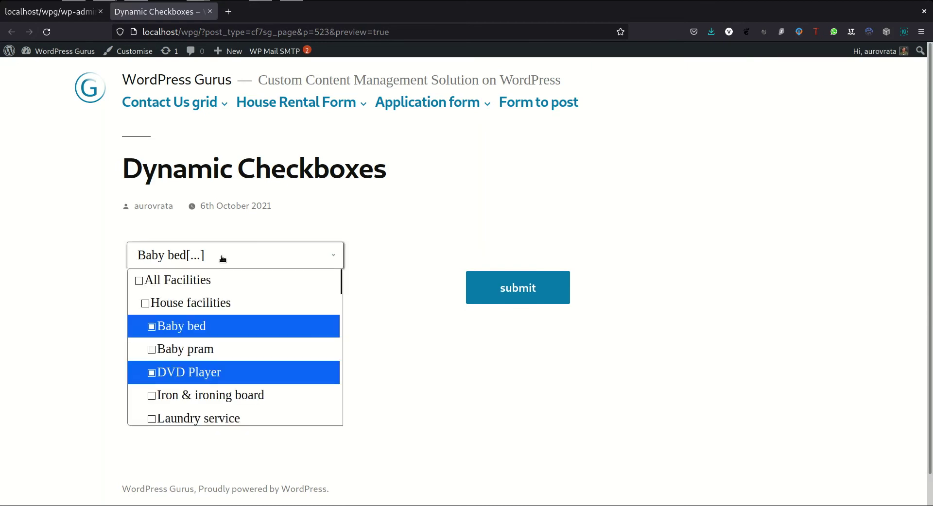
click(208, 399)
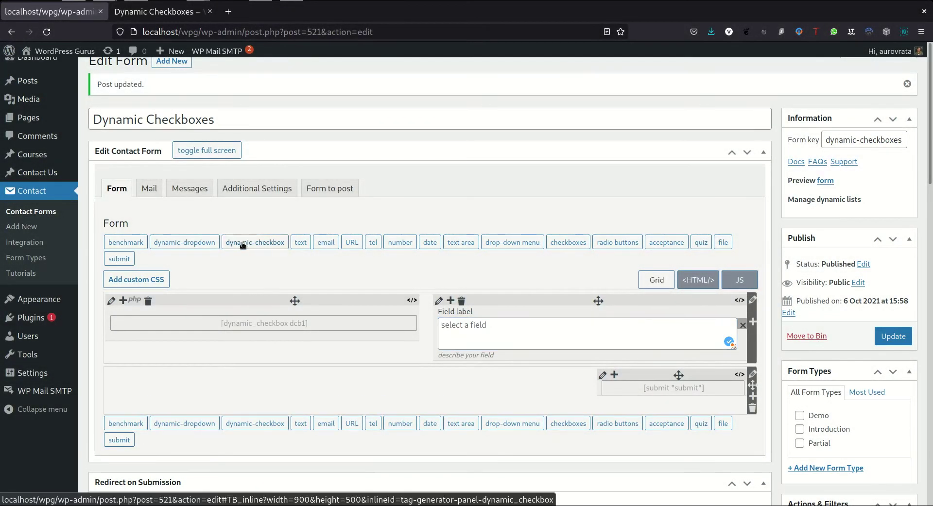
Step: Start a second dynamic checkbox tag in the form editor, named dcb2, with the Treeview dropdown style and unlimited selections
click(243, 244)
click(459, 195)
triple_click(458, 194)
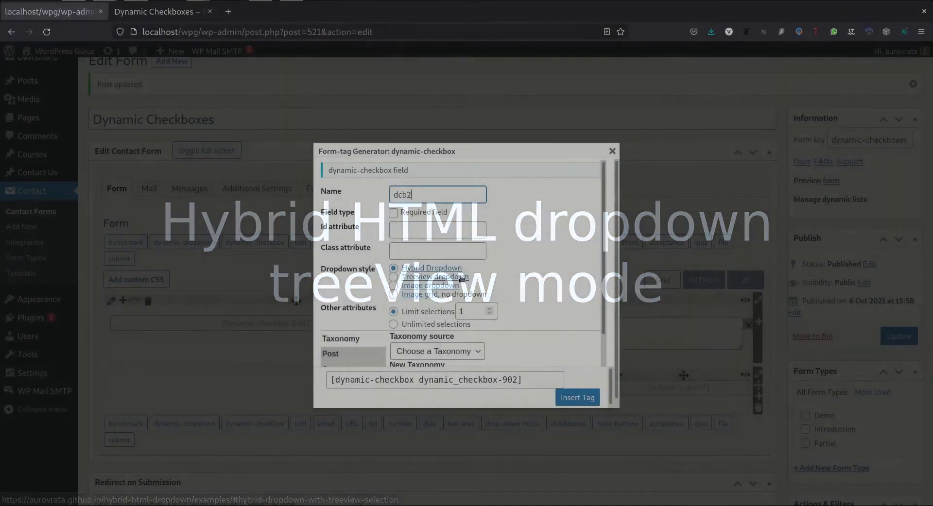
click(393, 278)
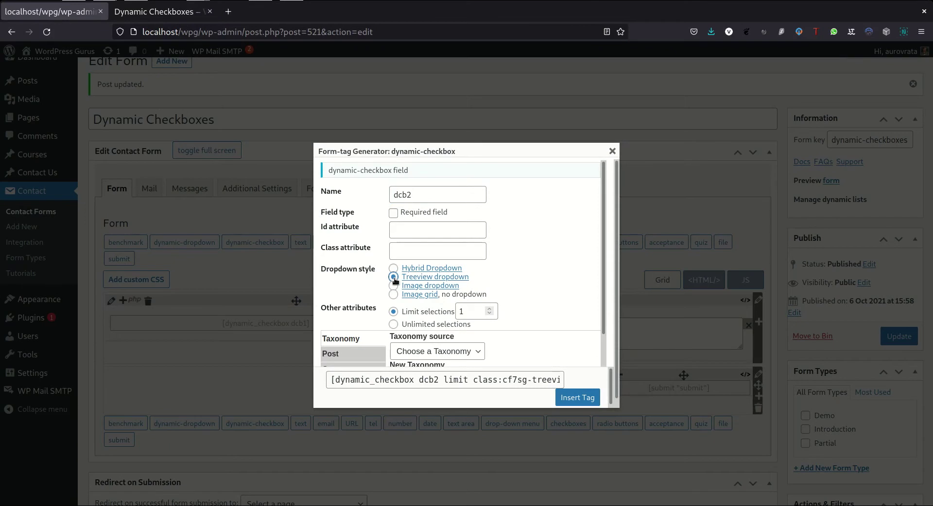
click(394, 325)
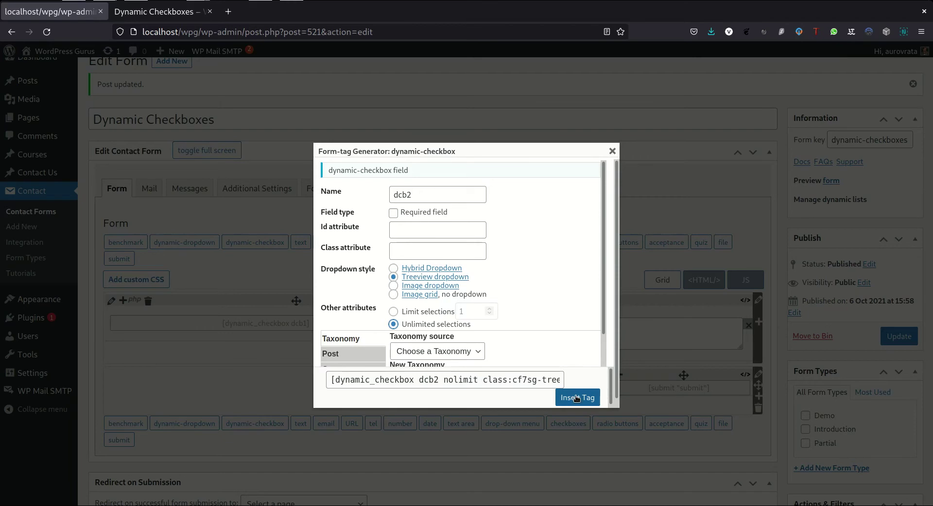
Step: Use Post Categories with branches included as the taxonomy source and insert the tag into the second column without label or description
click(475, 352)
click(439, 410)
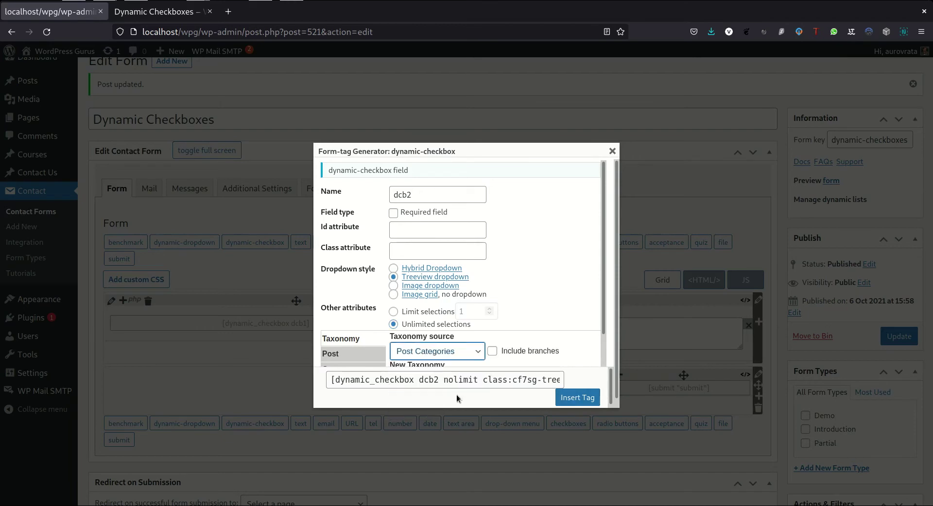
click(493, 351)
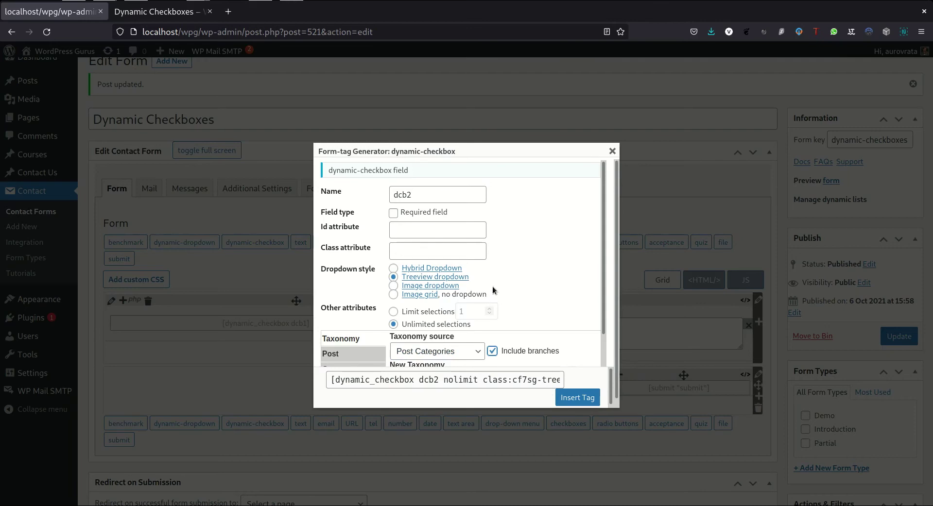
click(585, 400)
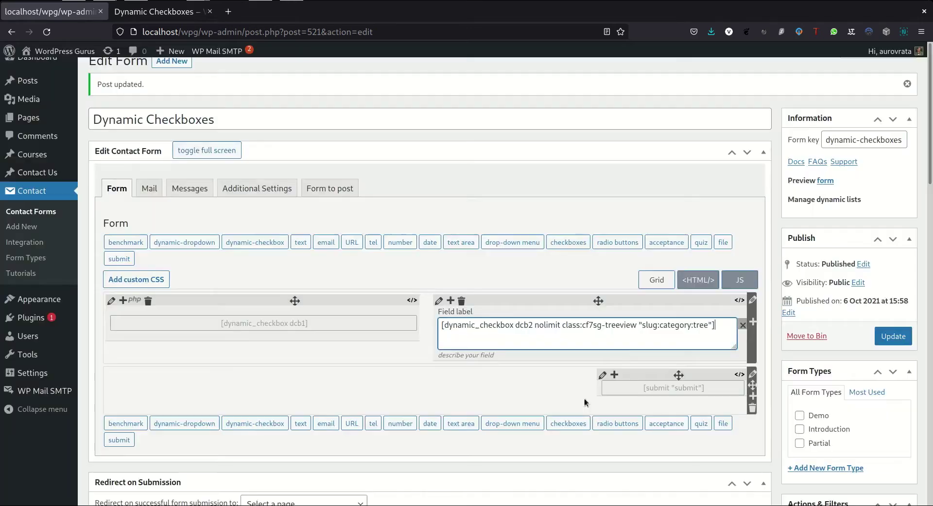
click(737, 340)
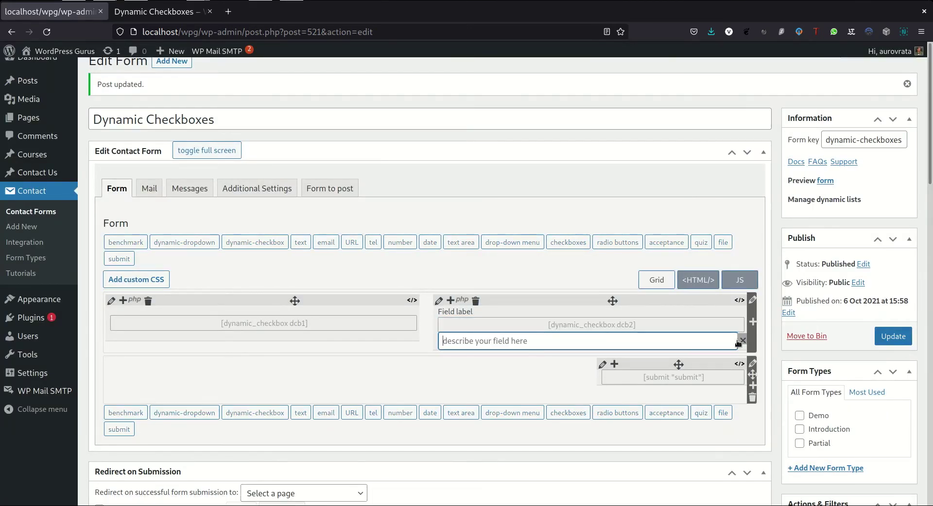
Step: Update the form and expand the second checkbox dropdown in its reloaded preview
click(893, 335)
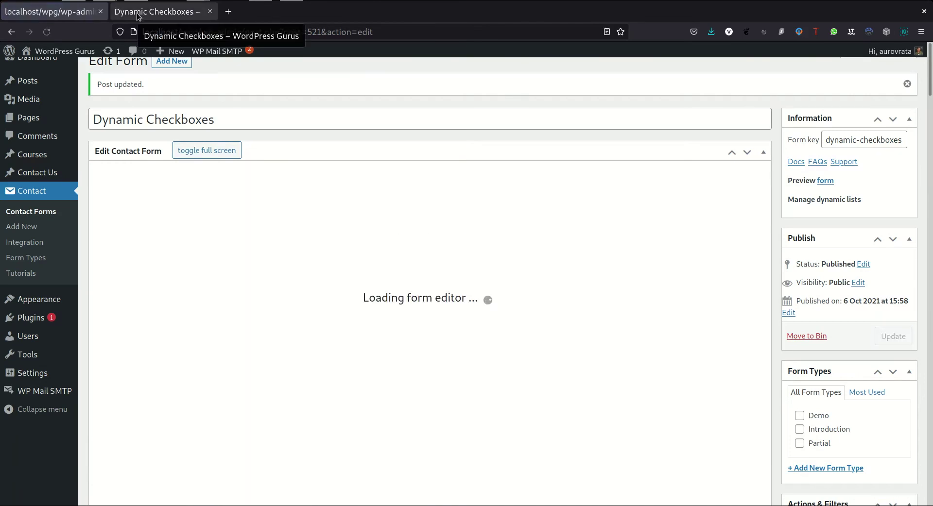
click(138, 12)
click(47, 32)
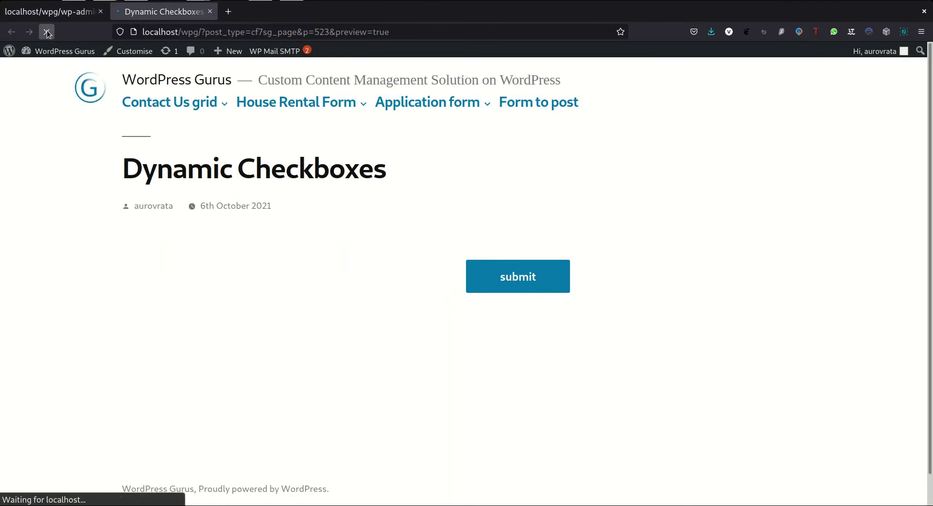
click(392, 260)
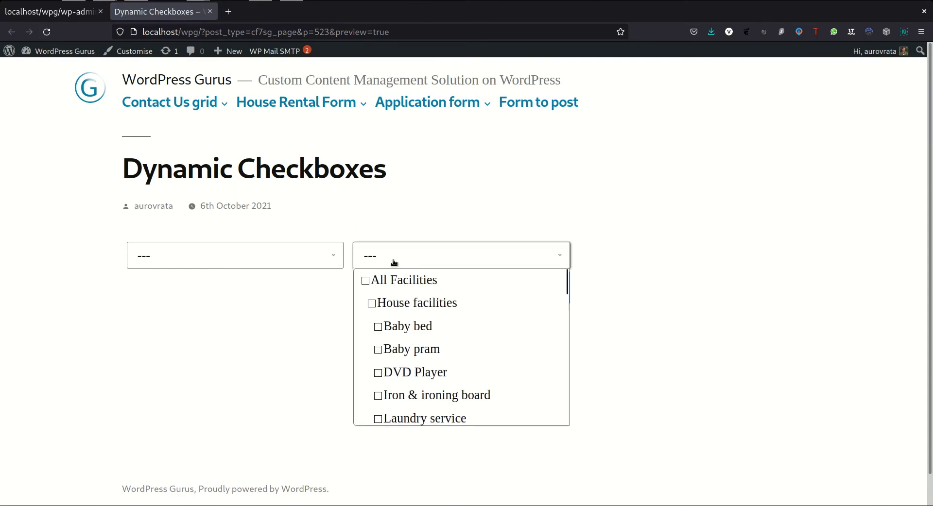
Step: Select Baby bed and another option further down the treeview dropdown, and check how their parent categories are marked
click(407, 330)
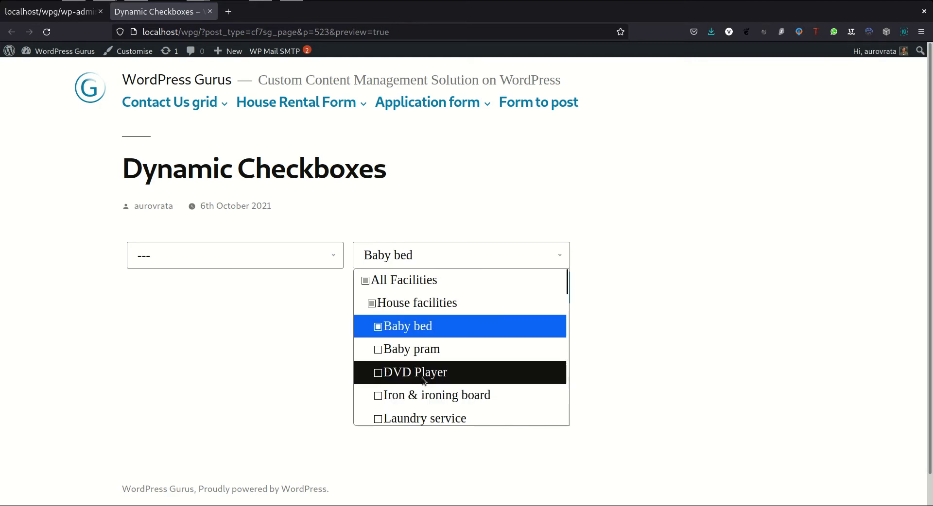
scroll(424, 381, down, 2)
click(423, 344)
scroll(422, 340, up, 2)
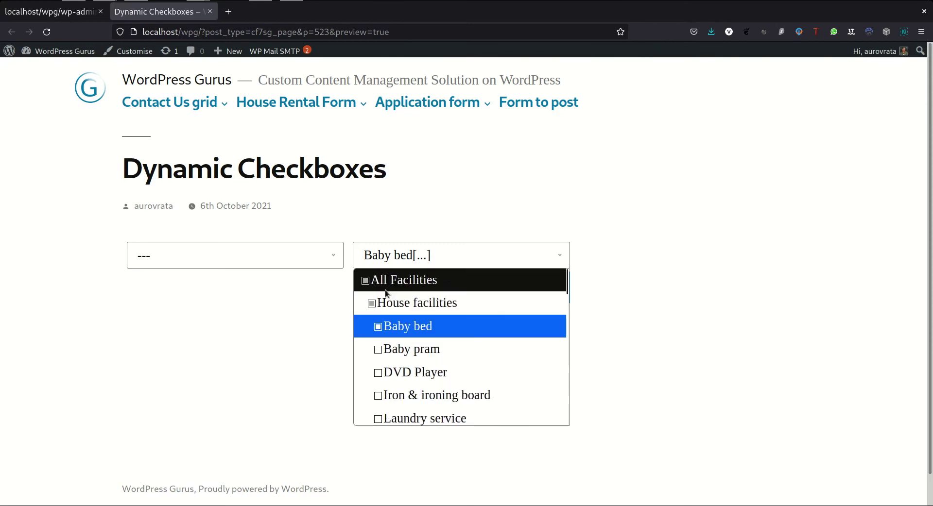
scroll(396, 330, down, 4)
scroll(408, 321, up, 4)
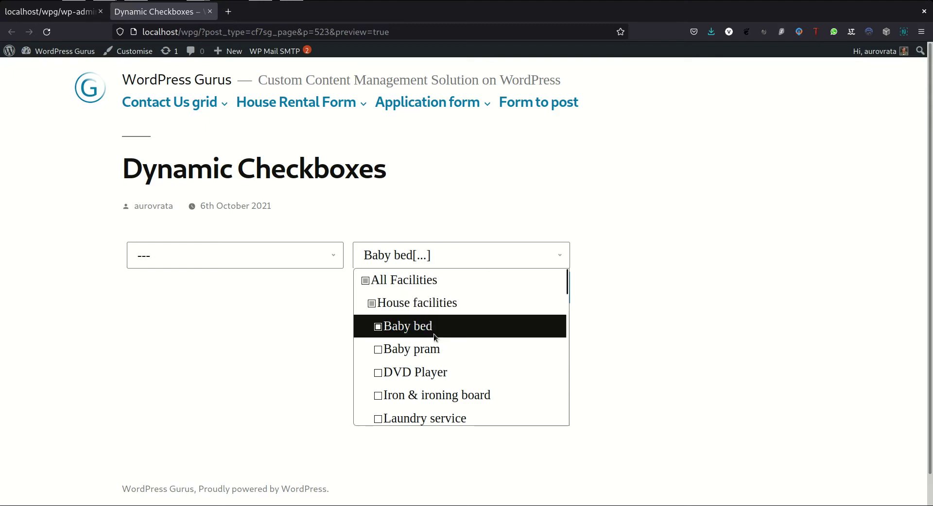
Step: Reopen the treeview dropdown and inspect its Baby bed option in the developer tools, moving their window clear of the list
click(447, 256)
click(447, 256)
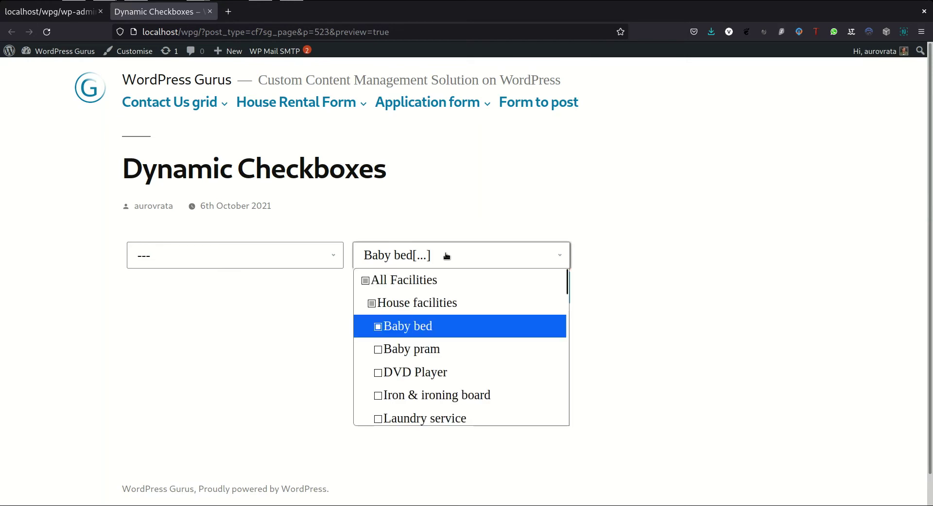
right_click(419, 331)
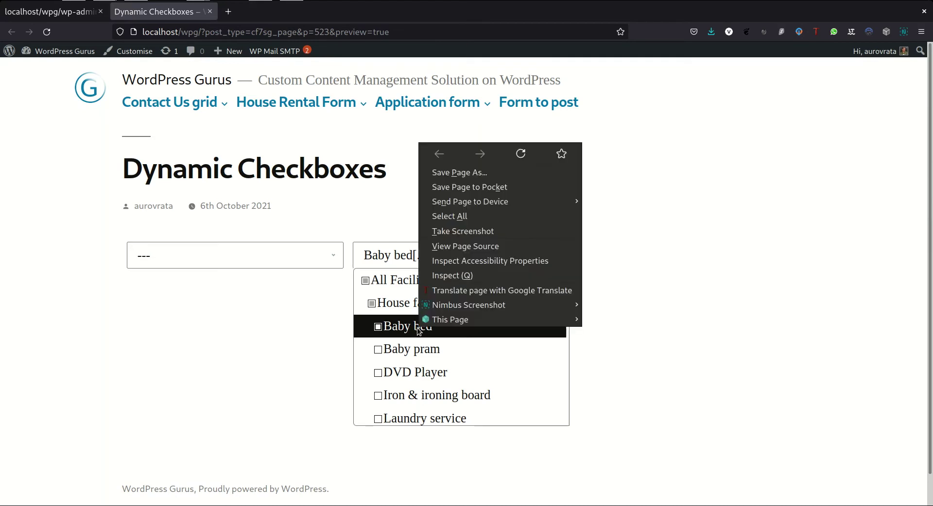
click(449, 280)
drag(485, 25, 700, 18)
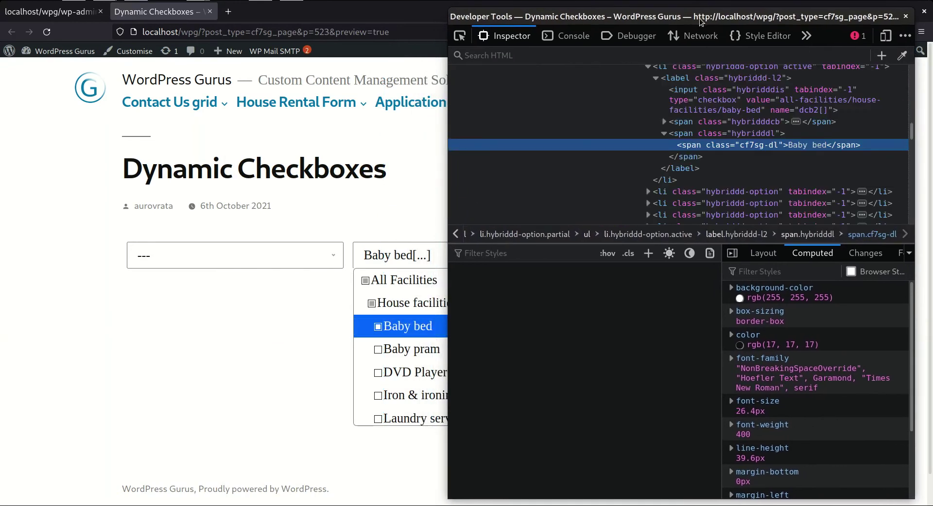
Step: Examine the category path in the value attribute of the Baby bed checkbox input, then return to the form preview
click(680, 105)
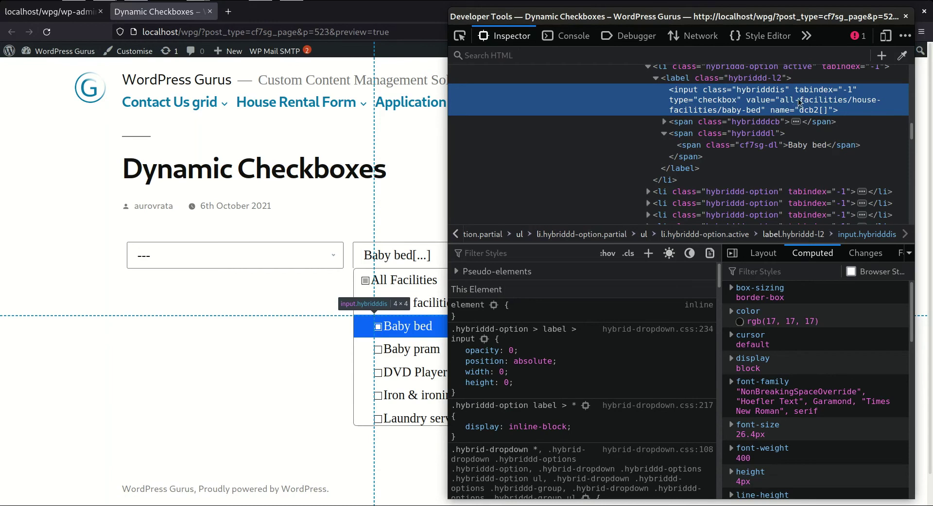
double_click(800, 101)
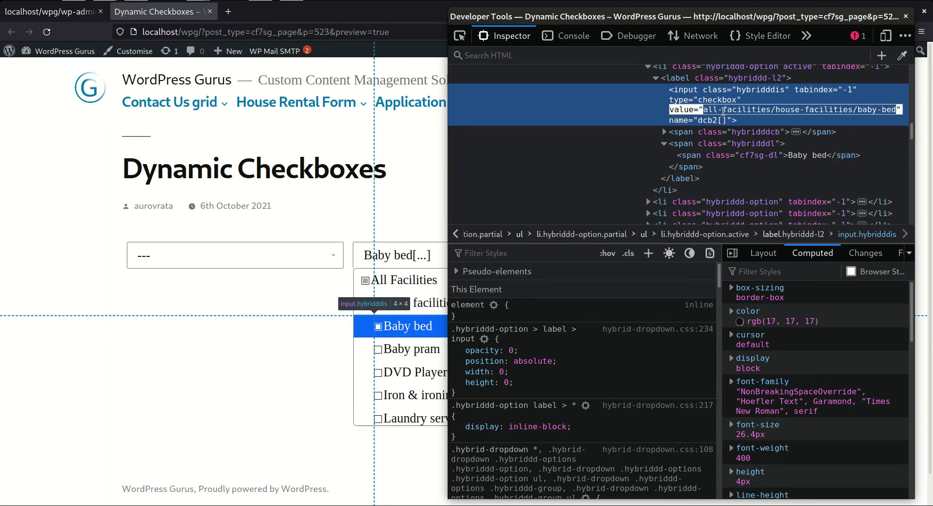
click(724, 110)
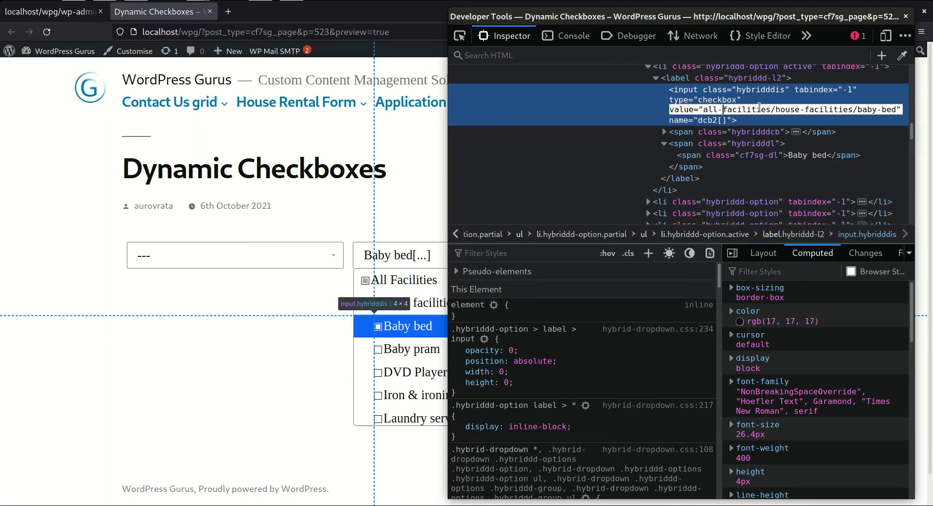
drag(771, 110, 705, 110)
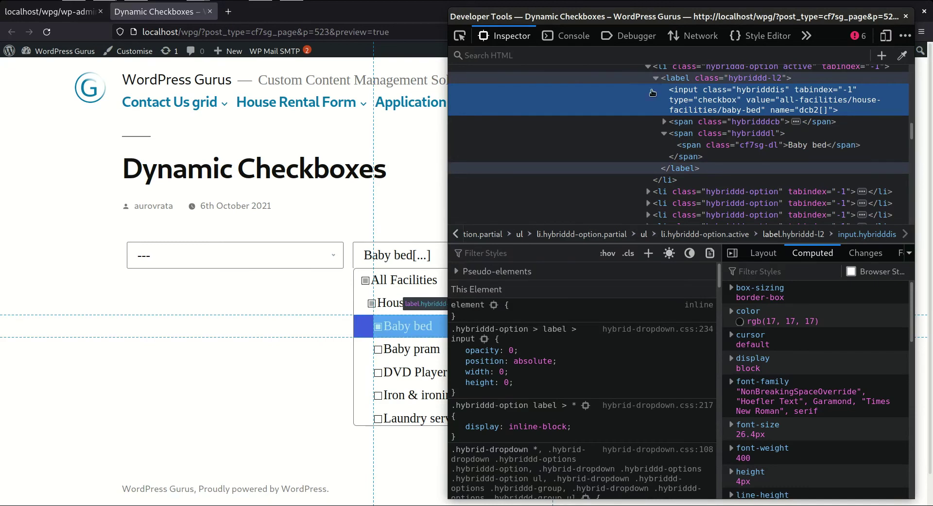
click(282, 322)
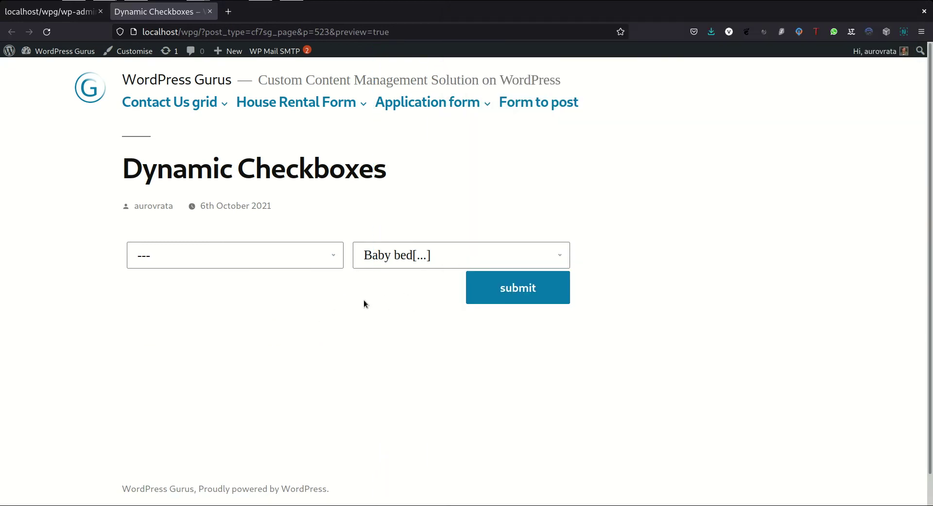
Step: Return to the form editor and add a row below the two dynamic checkbox columns
click(62, 15)
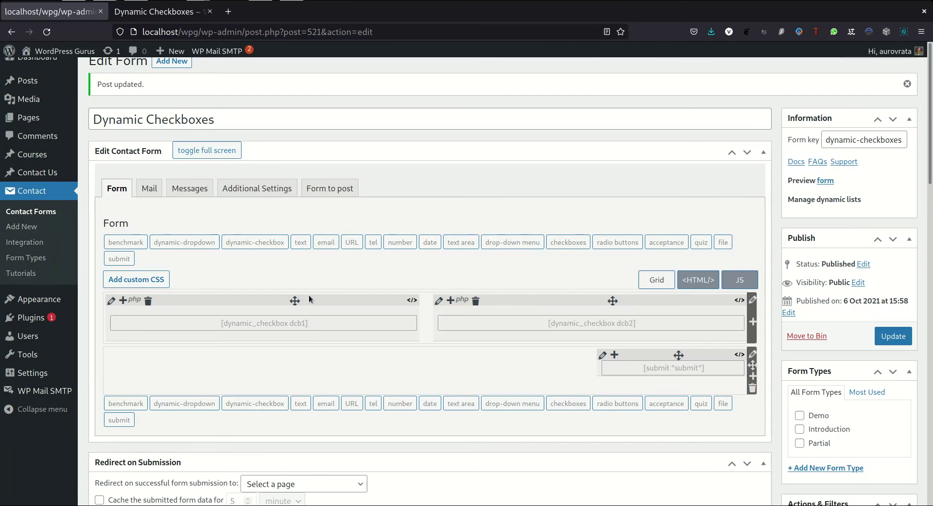
click(753, 323)
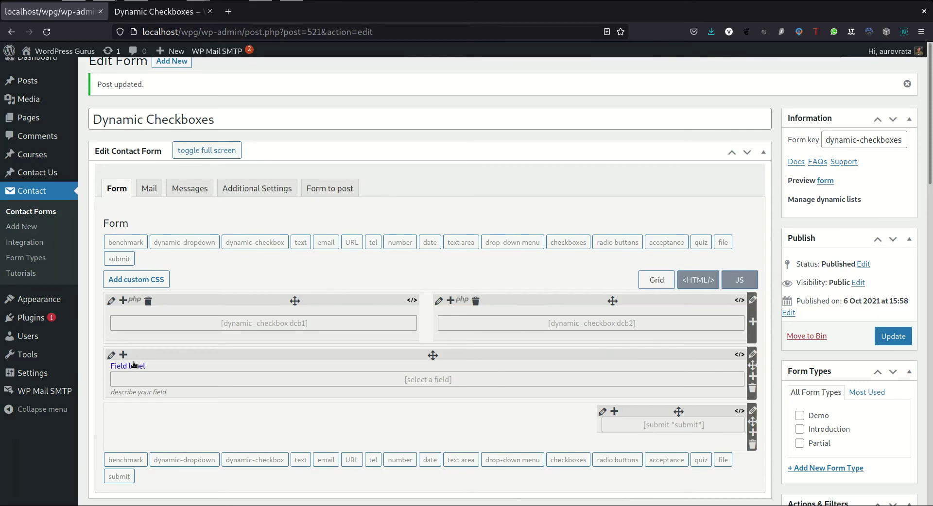
Step: Start a dynamic-checkbox tag in the new row's empty field and choose the Image dropdown style
click(368, 381)
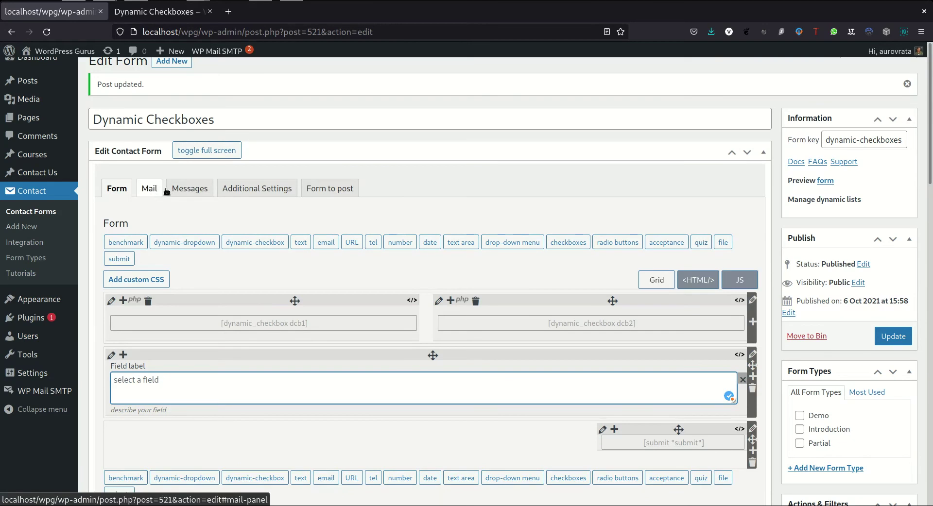
click(253, 246)
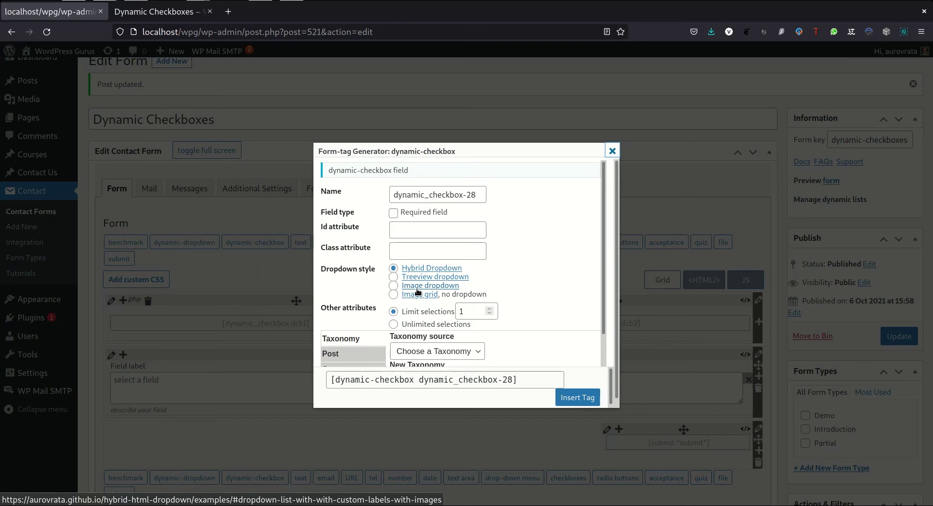
click(394, 287)
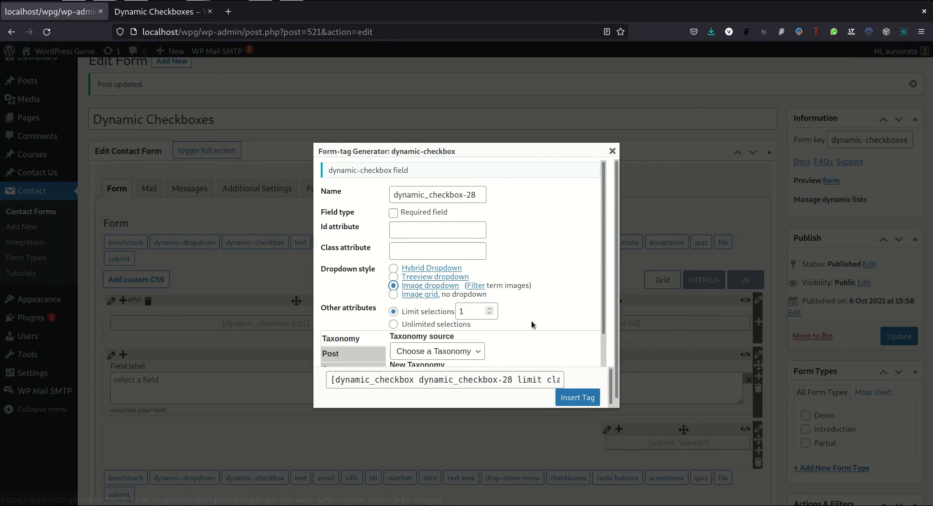
Step: Source the field's options from Posts with post thumbnails included, filtered by the House facilities category
scroll(532, 319, down, 1)
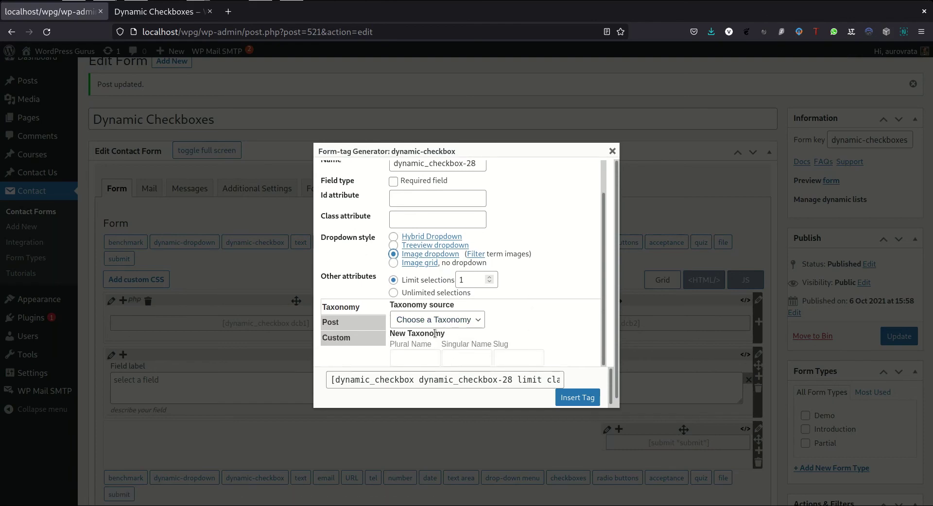
click(337, 323)
scroll(337, 325, up, 1)
scroll(479, 326, down, 1)
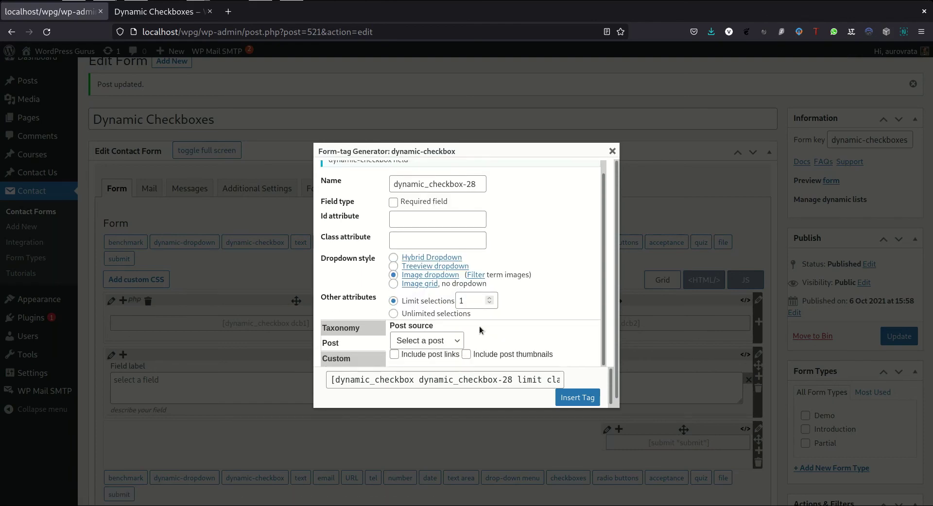
click(437, 343)
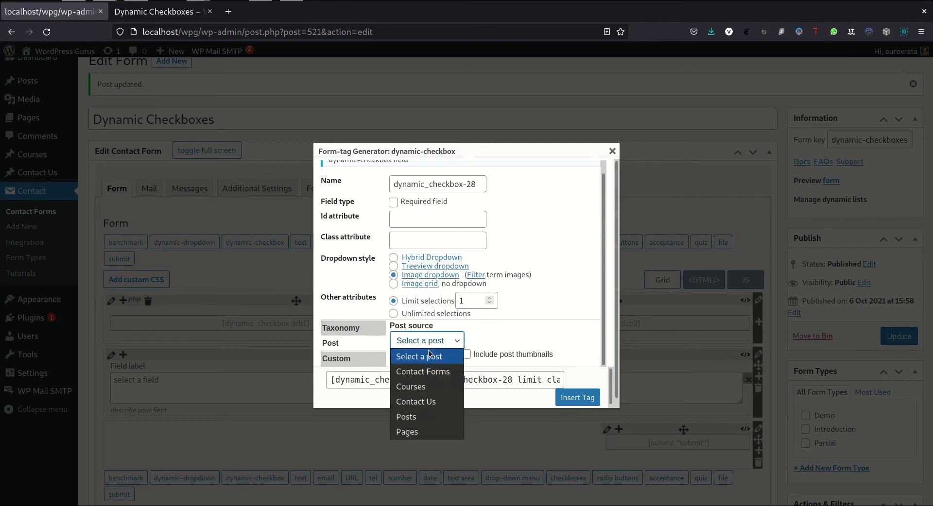
click(416, 417)
click(467, 354)
scroll(541, 336, down, 1)
click(469, 355)
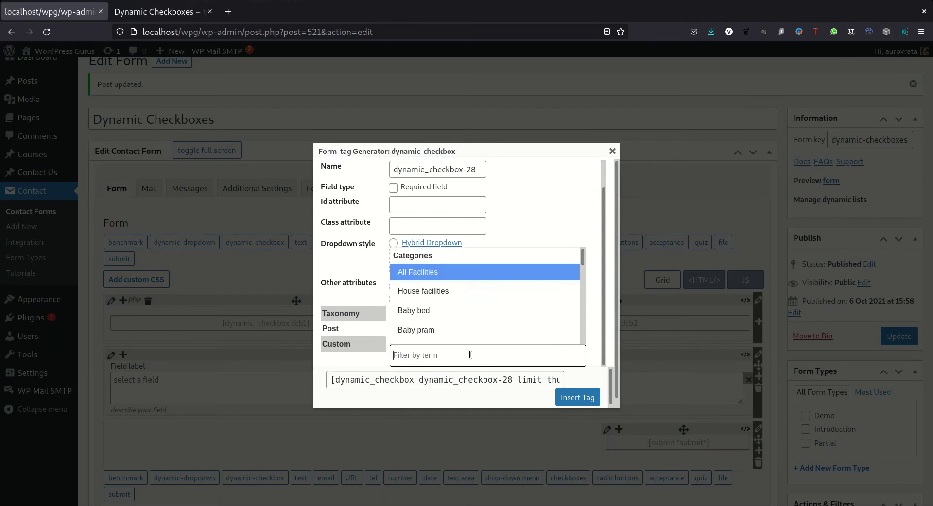
click(455, 293)
scroll(539, 293, down, 1)
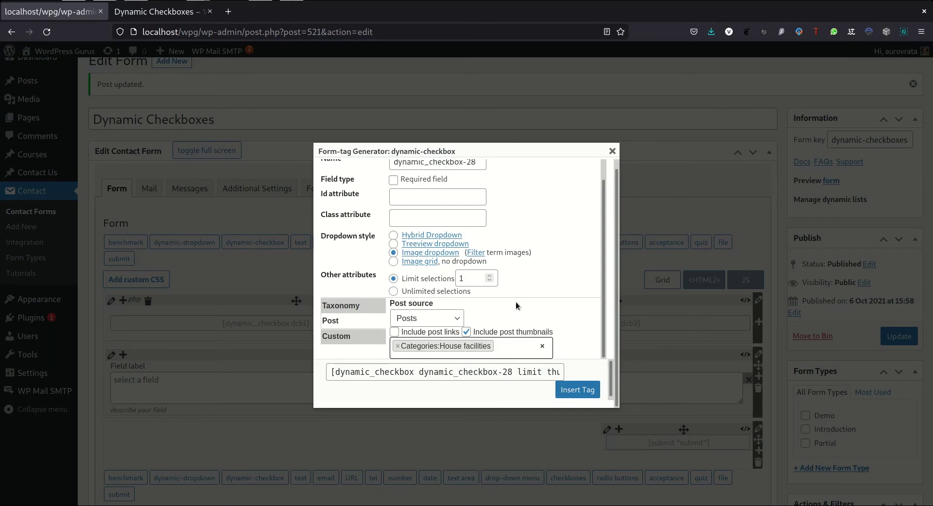
Step: Name the dynamic checkbox field dcb3 and insert its tag into the form
click(463, 163)
key(ctrl+a)
text(dcb3)
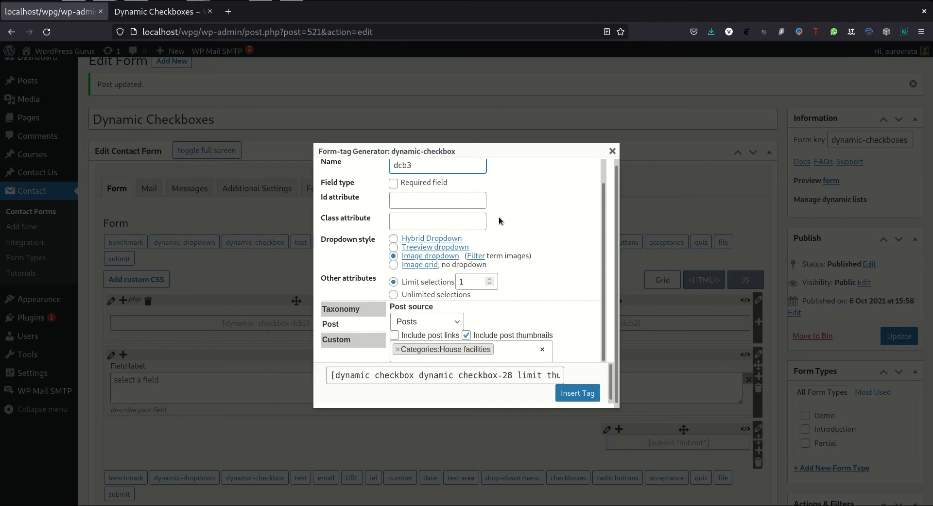
key(Tab)
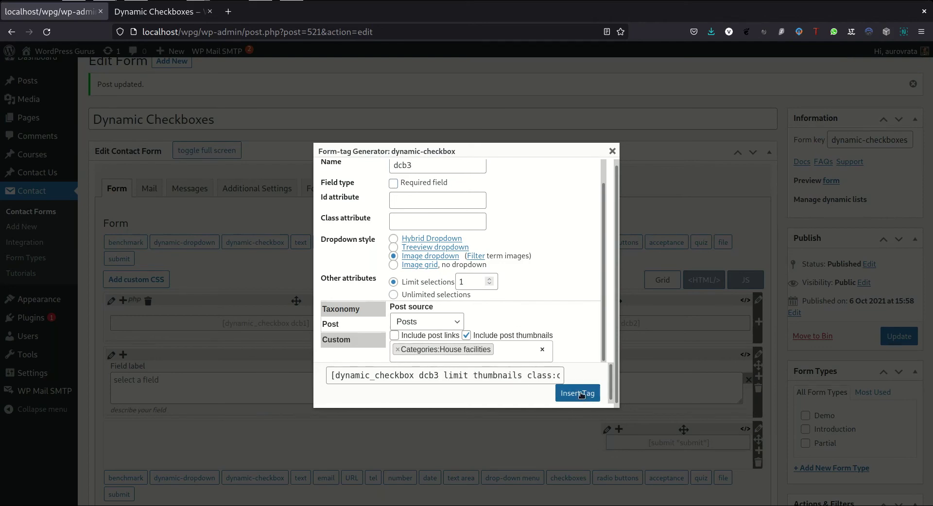
click(578, 393)
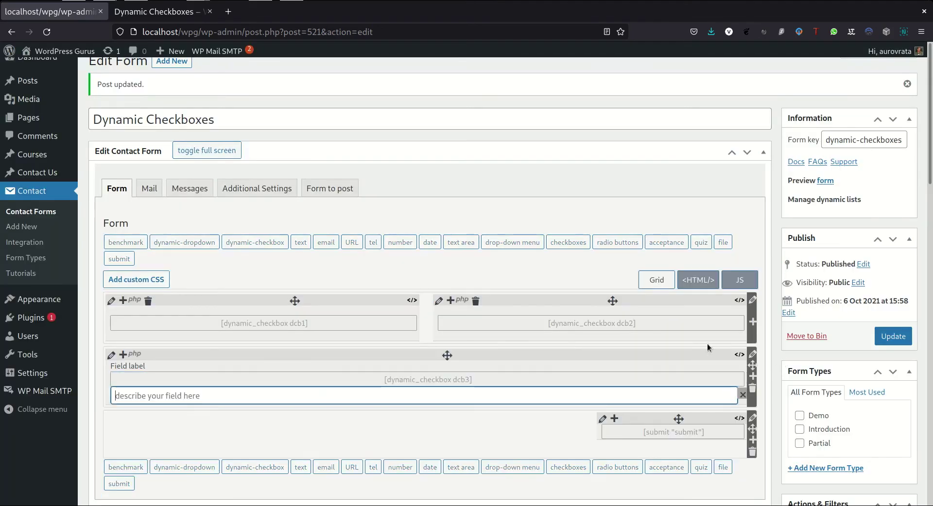
Step: Update the form and reload its preview page
click(893, 337)
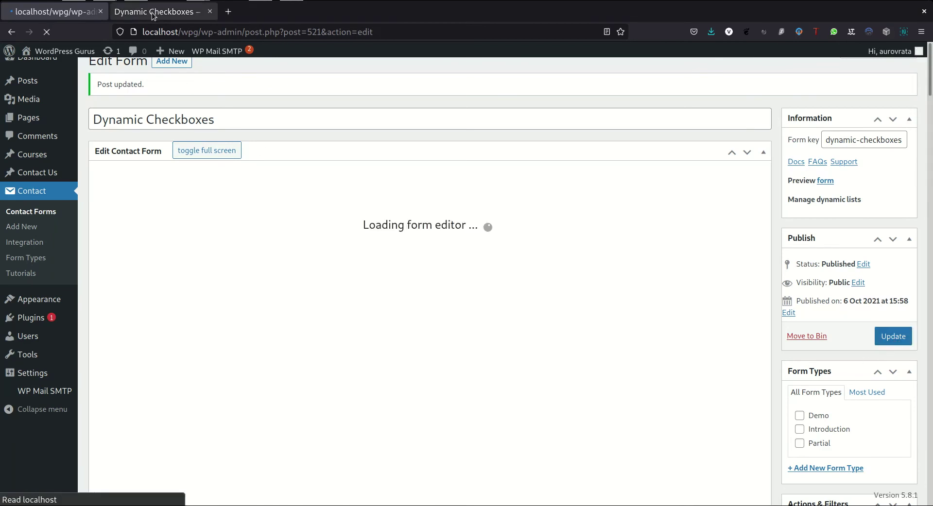
click(153, 14)
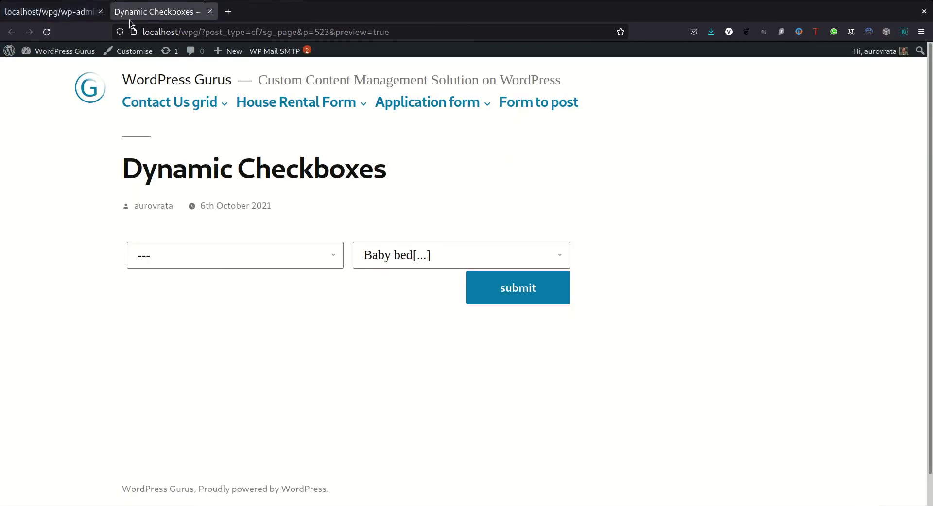
click(45, 32)
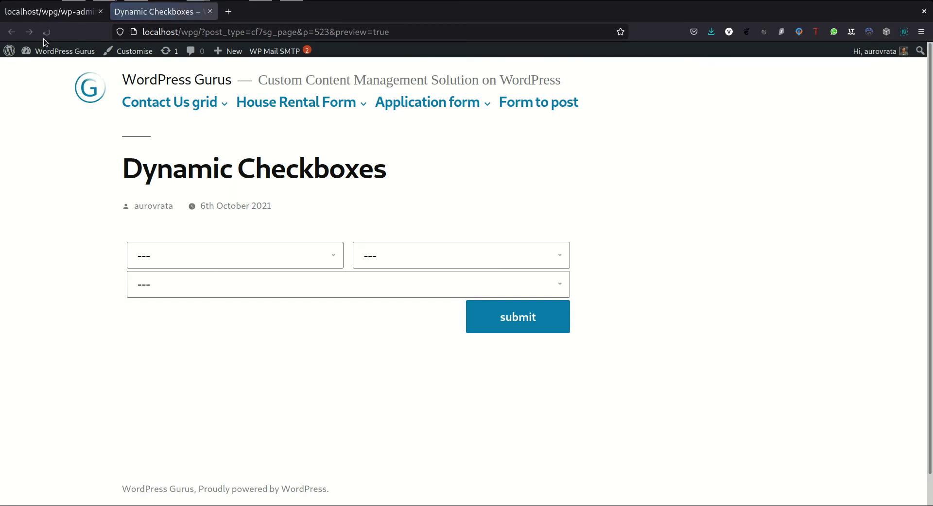
Step: Open the full-width image dropdown in the preview and select the Baby bed image
scroll(166, 243, down, 1)
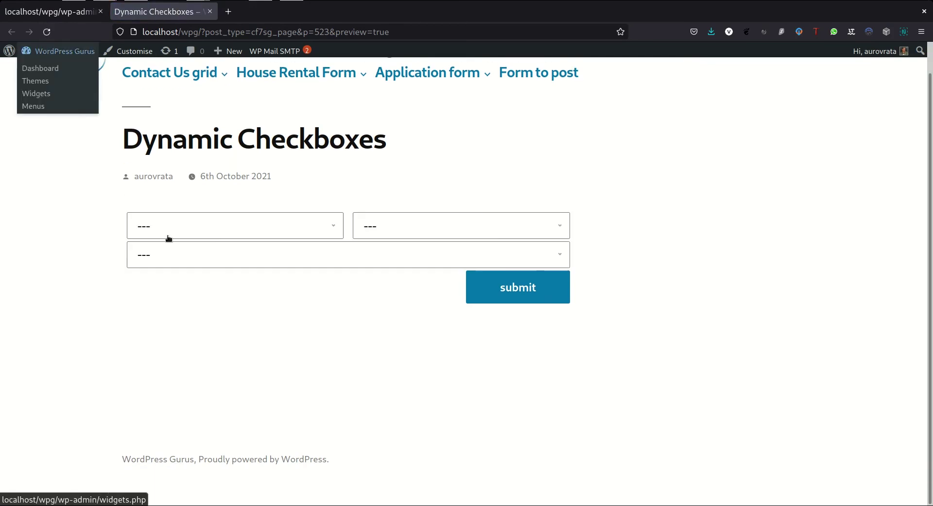
click(217, 261)
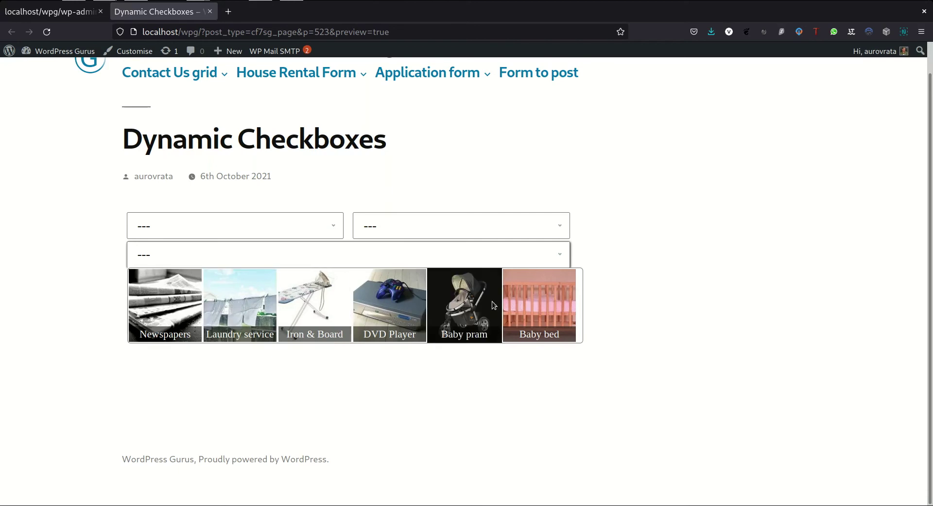
click(542, 303)
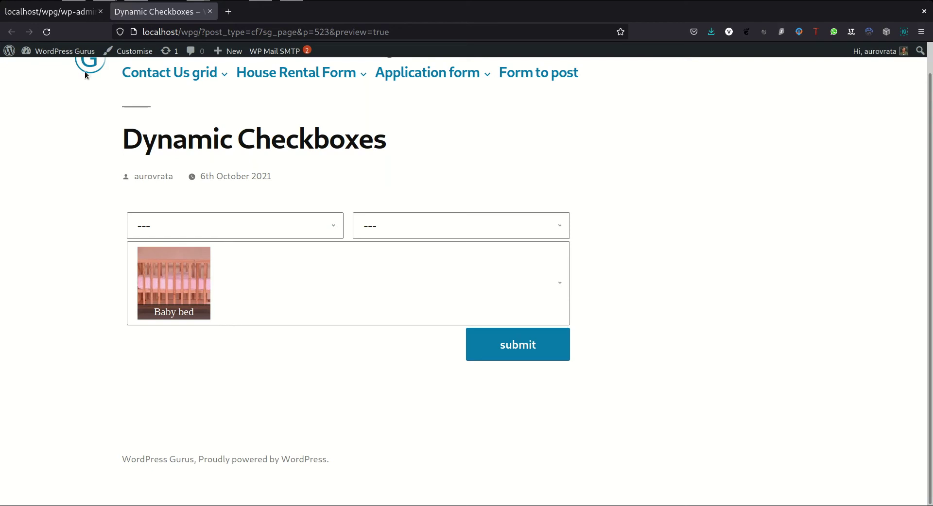
Step: Return to the form editor, add a row below dcb3 and start a dynamic-checkbox tag in its field
click(68, 19)
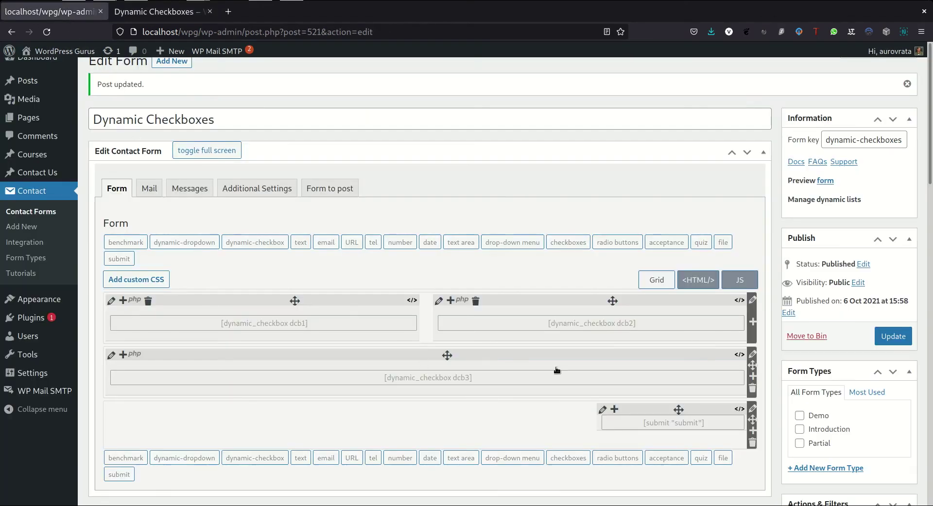
click(752, 378)
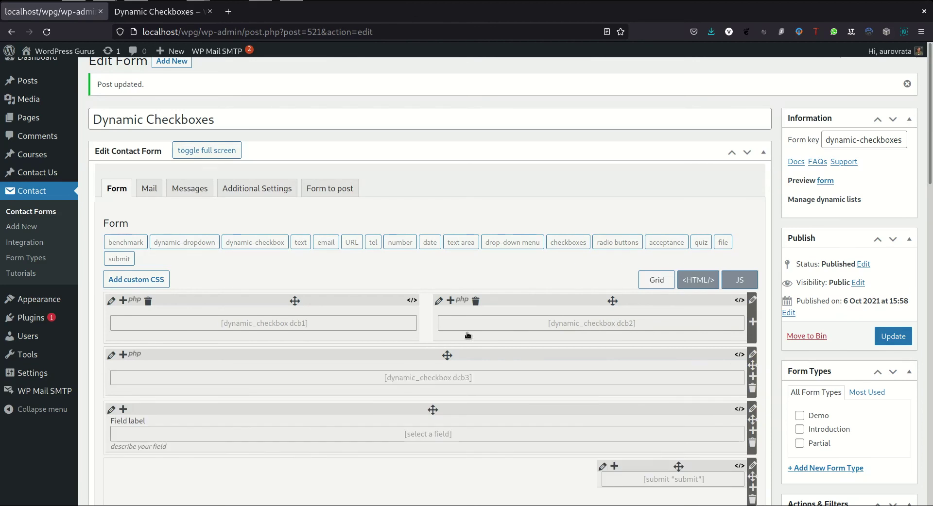
scroll(437, 330, down, 3)
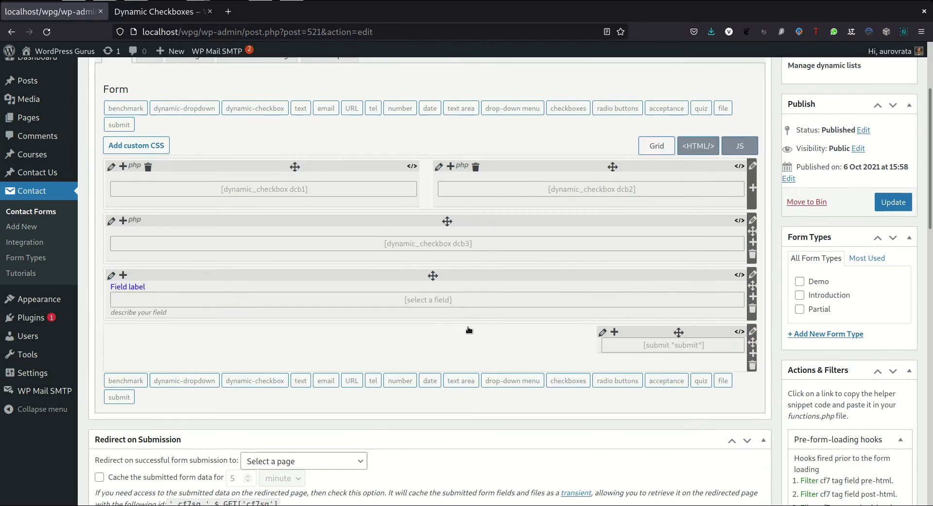
click(217, 300)
click(227, 111)
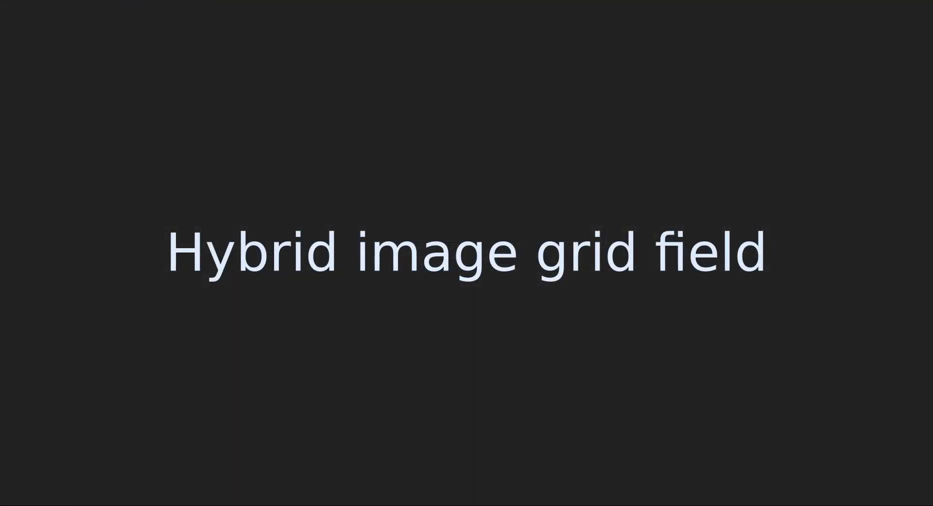
Step: Name the field dcb4, choose the Image grid style, and use Post Categories as its taxonomy source
text(dc)
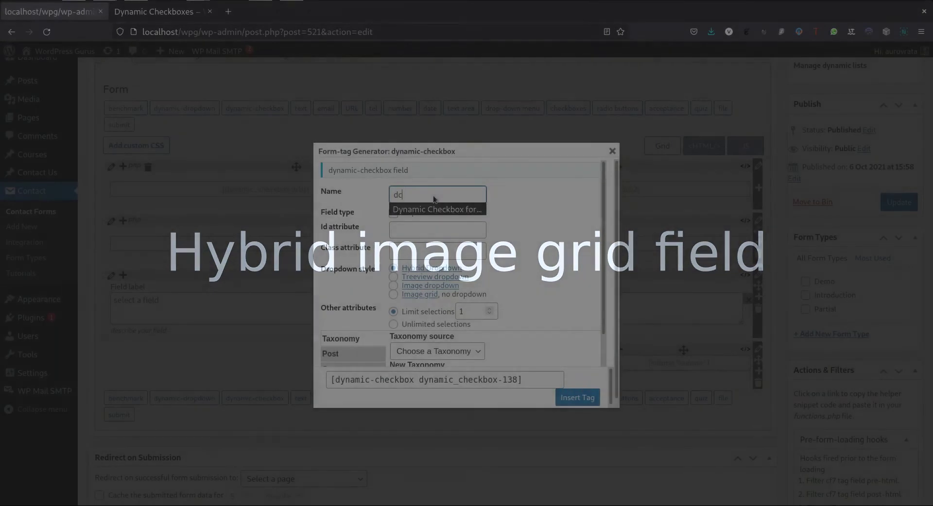
text(b4)
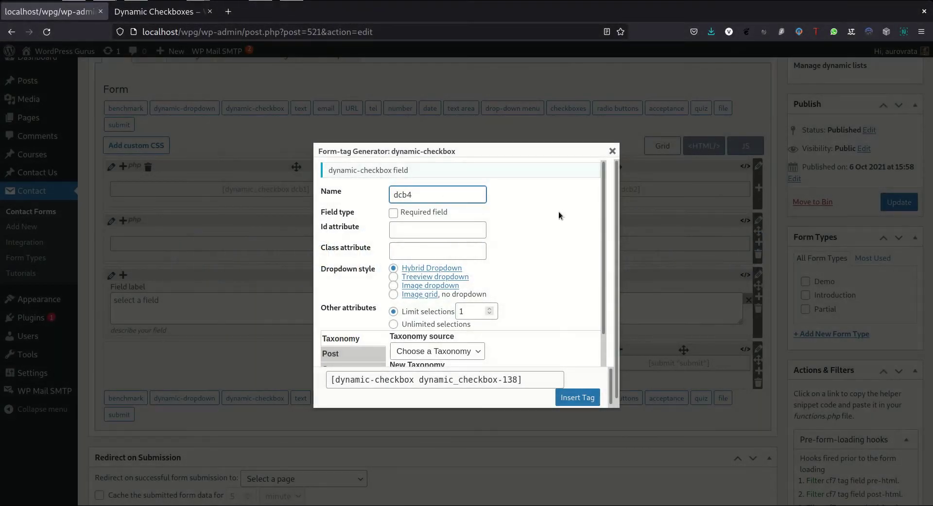
click(393, 295)
scroll(493, 253, down, 1)
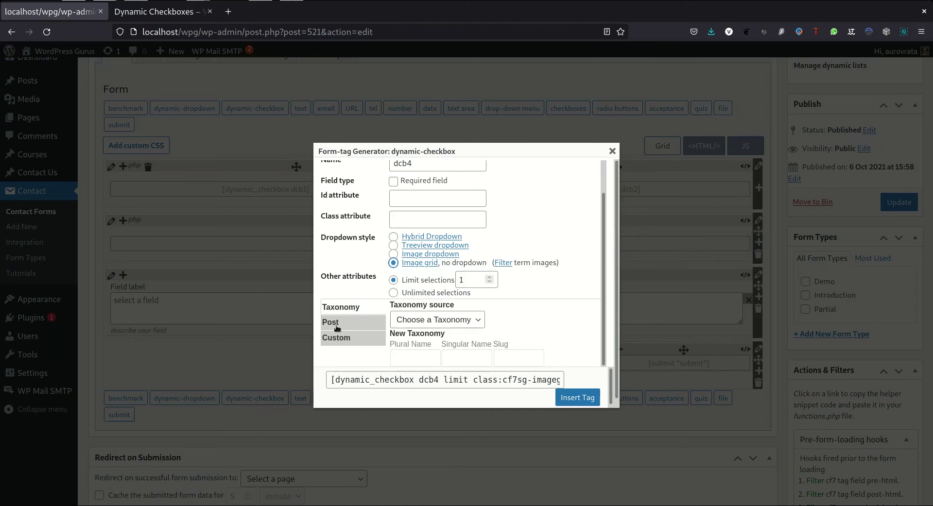
click(411, 320)
click(425, 381)
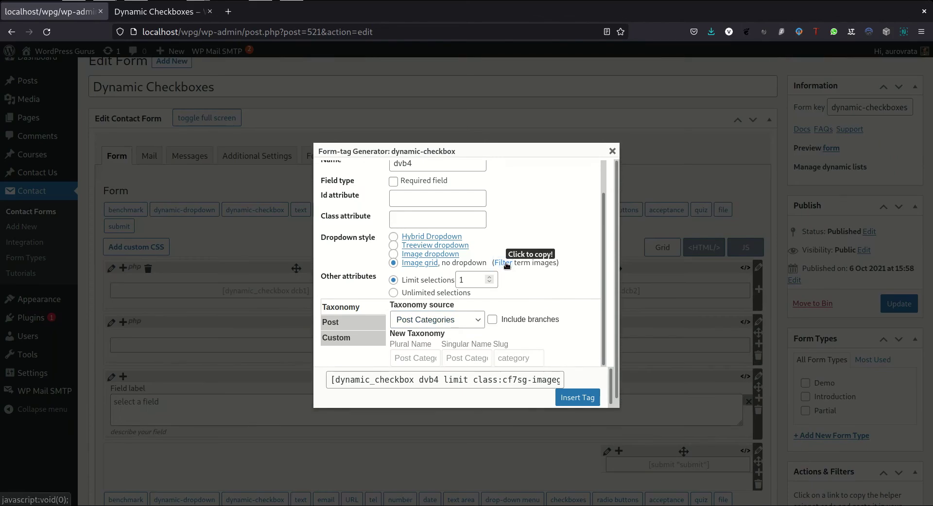
Step: Copy the term images filter snippet and paste it near the top of functions.php in Atom
click(507, 265)
key(alt+Tab)
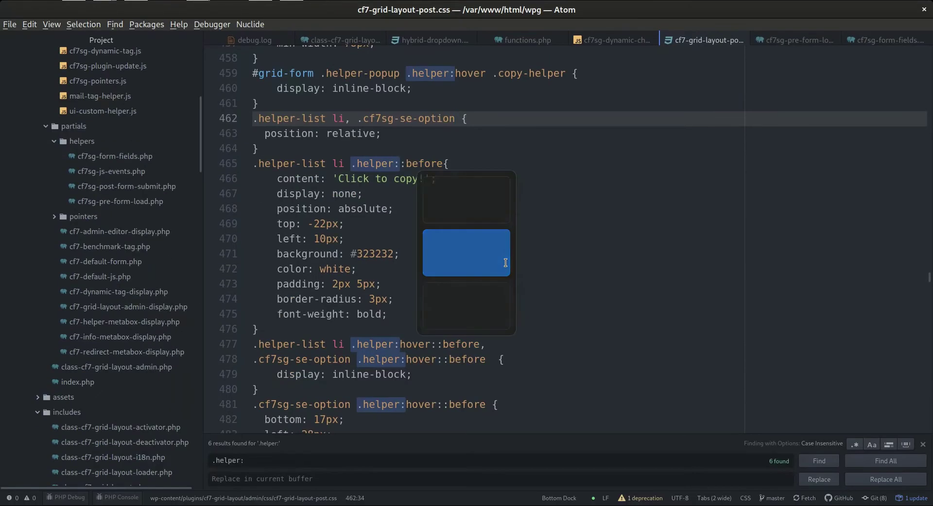
click(523, 40)
text(add_filter( 'cf7sg_dynamic_checkbox_options_attributes','dvb4_dynamic_option_attributes',10,4); /** * Filter dropdown options  attributes. * @param array $attributes an array of <attribute>=>$value pairs which will be used for populating select options, instead of a string $value, an array of values can be passed such as classes. * @param WP_Term $term the term object being used to populate this option. * @param WPCF7_FormTag $tag the field tag object. * @param string $cf7_key  the form unique key. * @return array array of $value=>$name pairs which will be used for populating select options attributes. */ function dvb4_dynamic_option_attributes($attributes, $term, $tag, $cf7_key){   //these are the optional attributes you can add to your dynamic list option when populating from taxonomy terms.   //this is especially useful in the context of select2 fields, as much richer options can be built.   if('dynamic-checkboxes'!==$cf7_key || 'dvb4' !== $tag->name){     return $attributes;   }   //example: $attributes['class'] = array($term->slug);   //if this is a dynamic_checkbox with imagegrid option selected, then you will will need to provide image sources for each term,   //$attributes['data-thumbnail'] = <url of image>    return $attributes; })
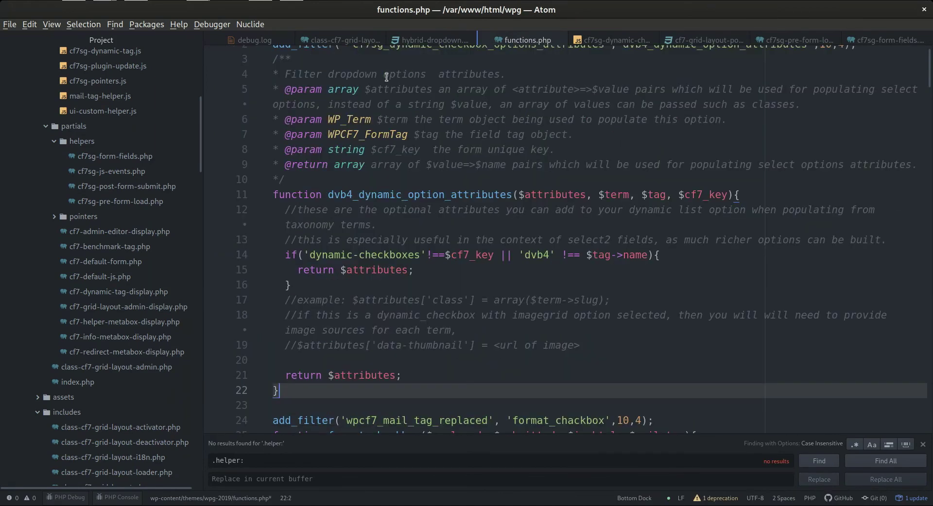
Step: Uncomment the $attributes['data-thumbnail'] line in the pasted filter function and select its <url of image> placeholder
scroll(466, 139, up, 1)
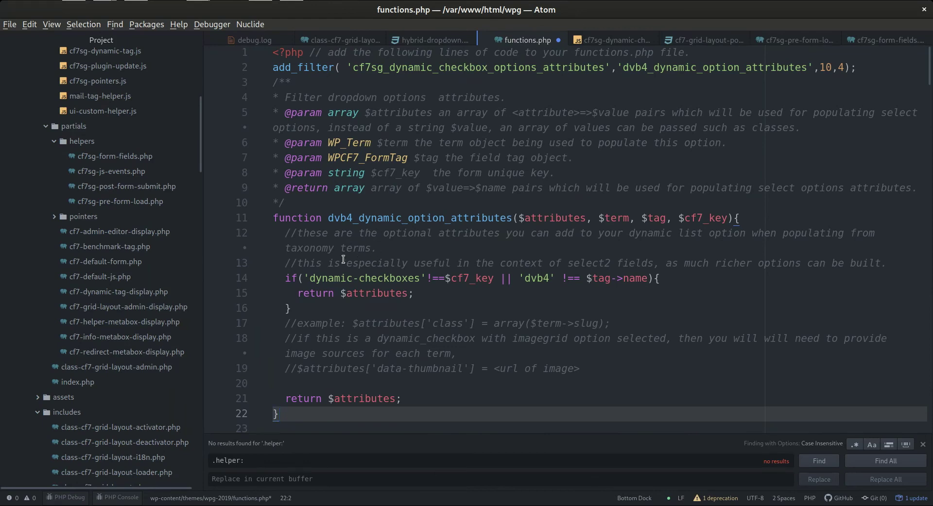
scroll(388, 306, down, 1)
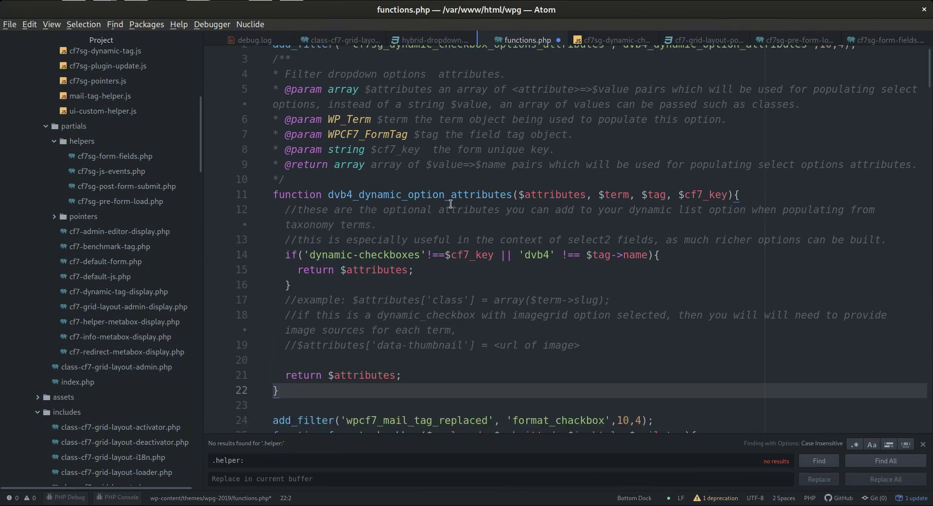
click(298, 345)
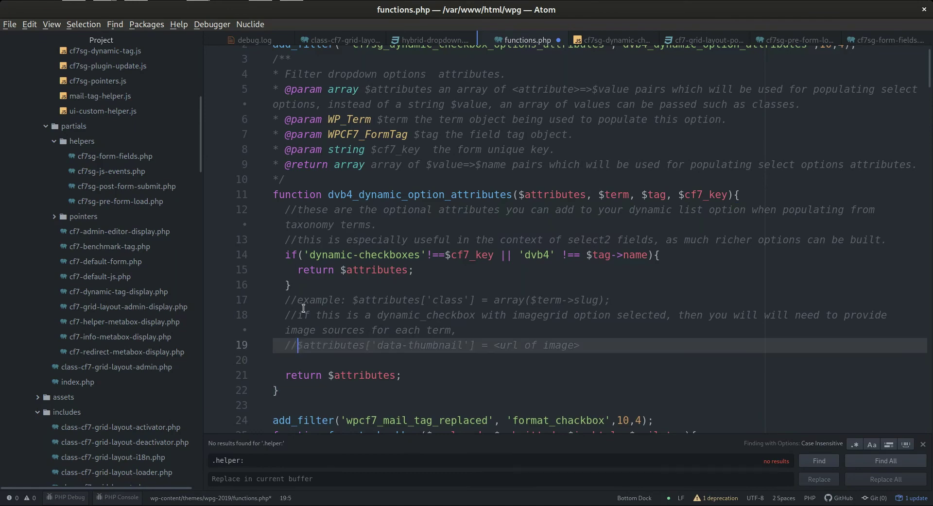
key(BackSpace)
key(BackSpace)
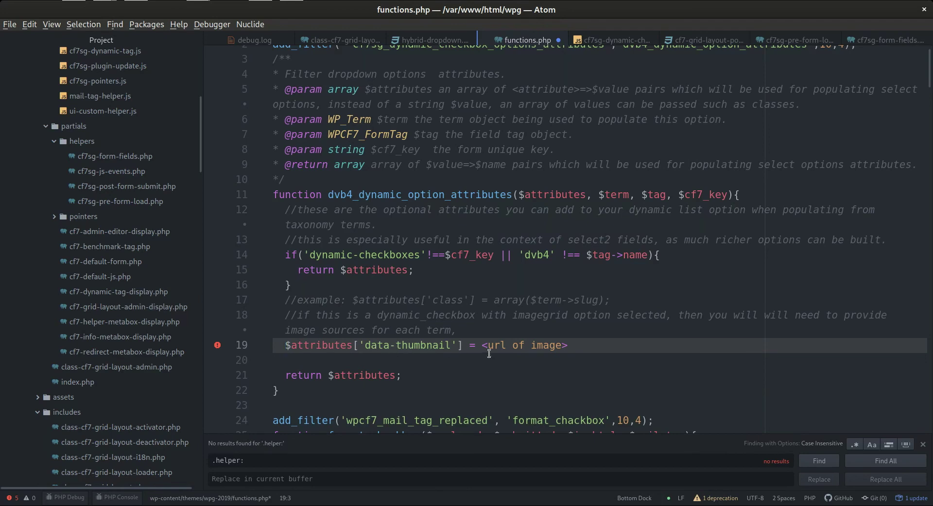
drag(482, 345, 582, 340)
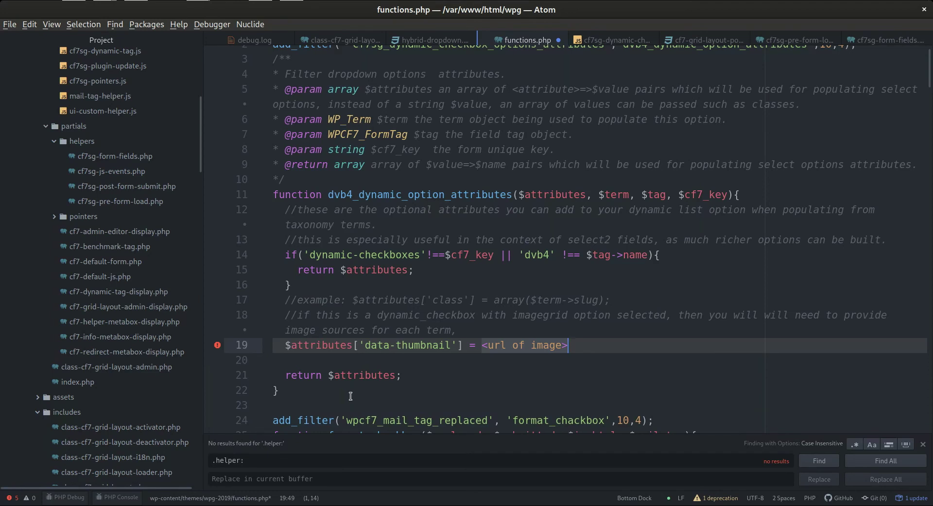
Step: Delete the whole pasted option attributes filter snippet from functions.php and save the file
click(333, 391)
scroll(296, 134, up, 1)
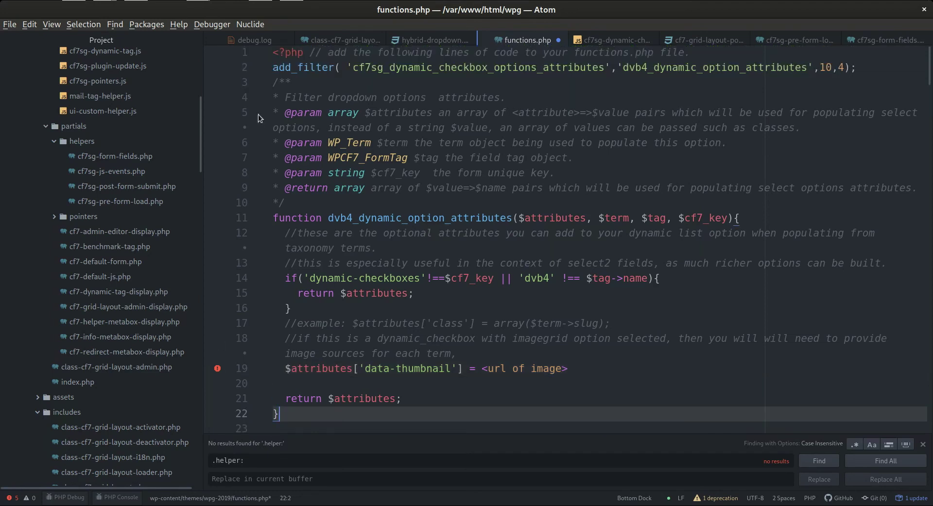
shift+click(274, 67)
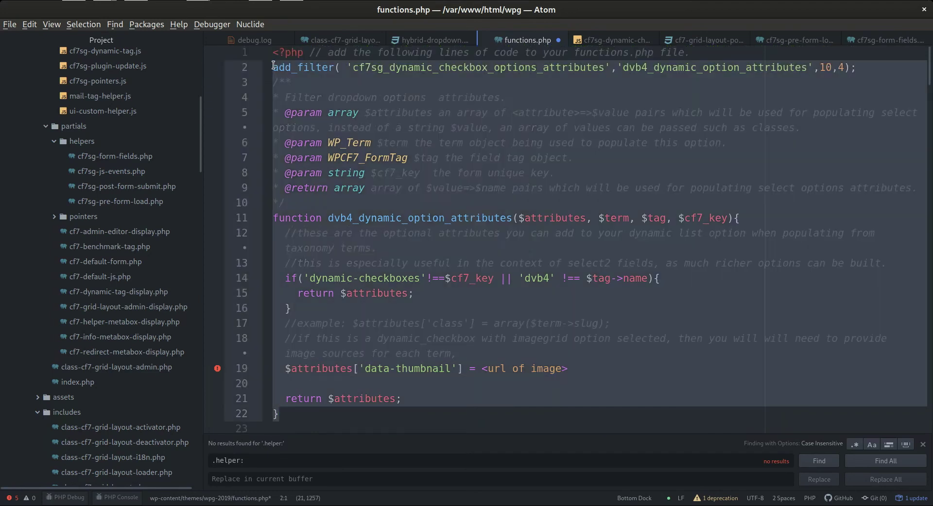
key(BackSpace)
key(ctrl+s)
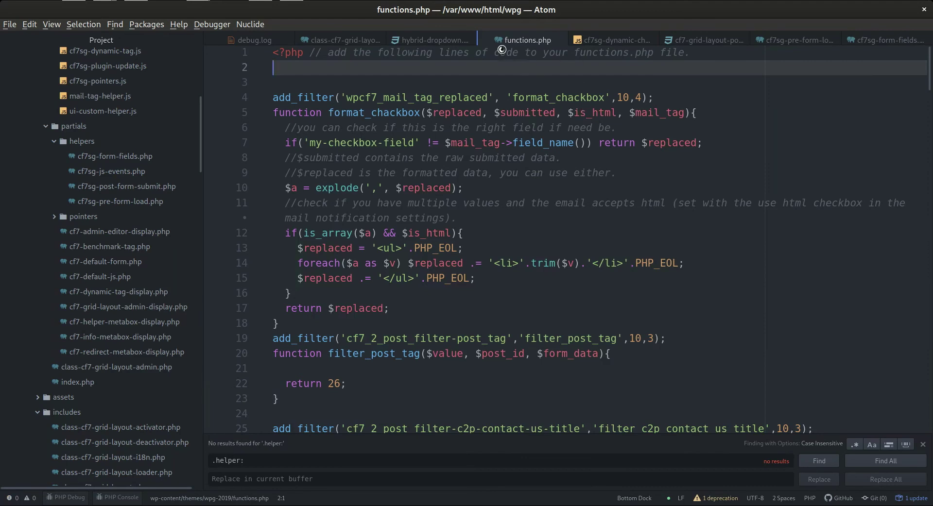
Step: Switch from Atom back to the browser, use Posts as the dynamic checkbox's source, and include post thumbnails
key(alt+Tab)
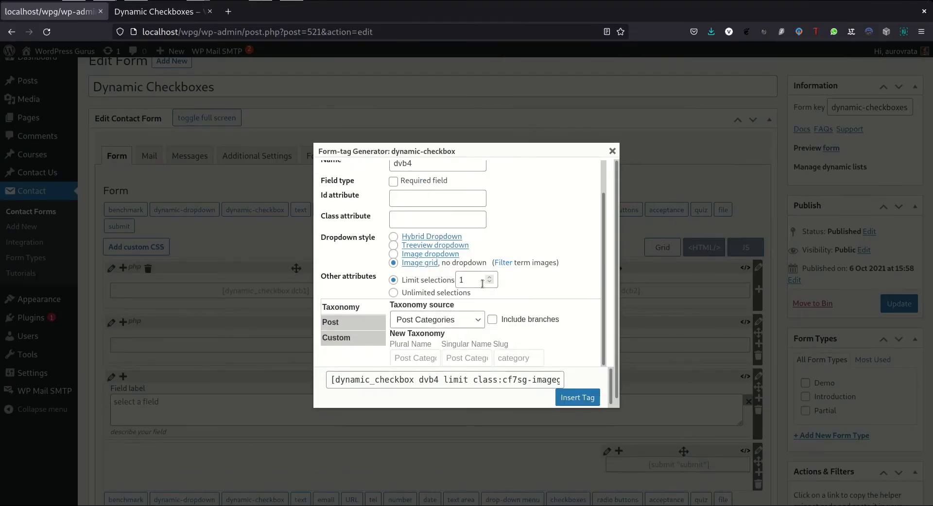
scroll(483, 283, down, 1)
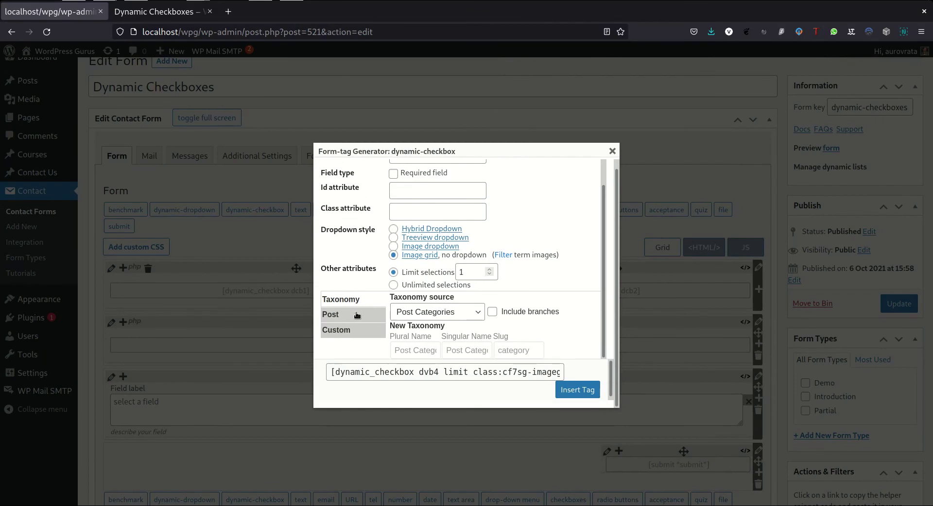
click(330, 314)
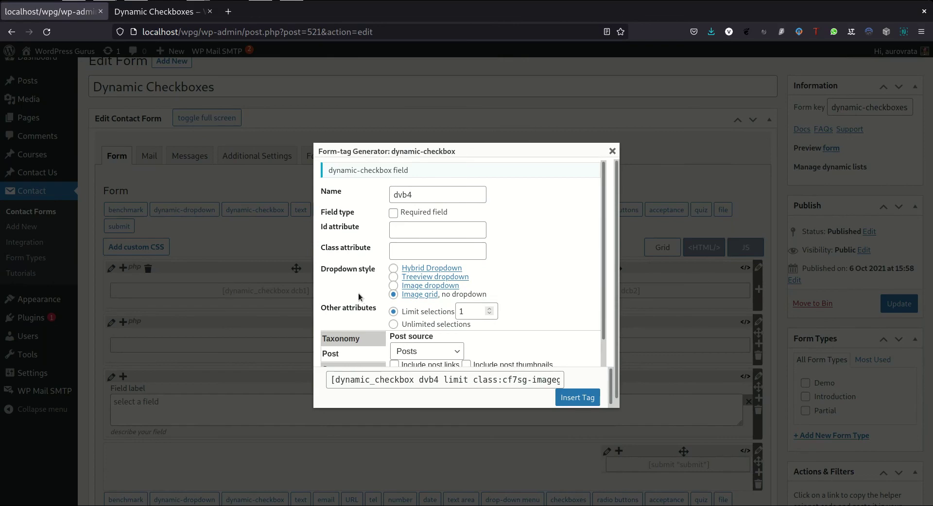
scroll(362, 297, down, 1)
click(466, 339)
scroll(457, 323, down, 1)
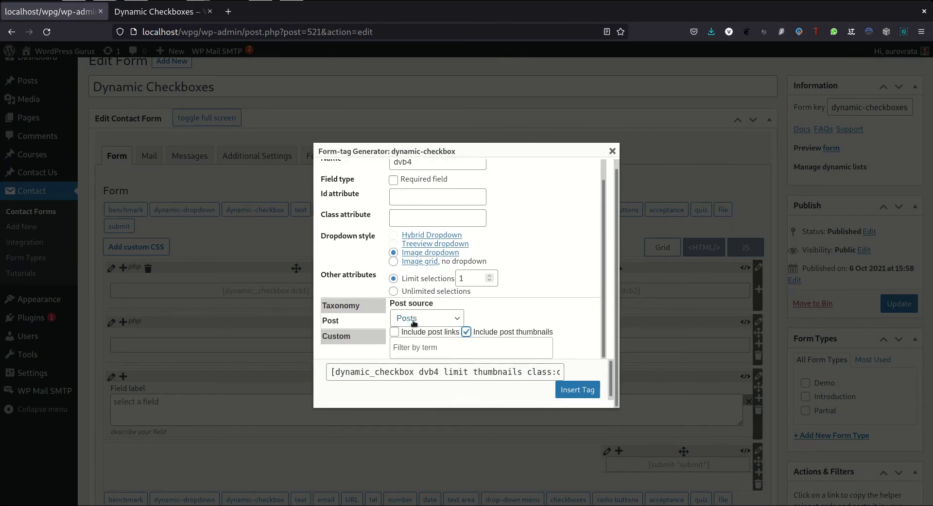
Step: Filter the dynamic checkbox's post source by the Impressionist category term
click(409, 349)
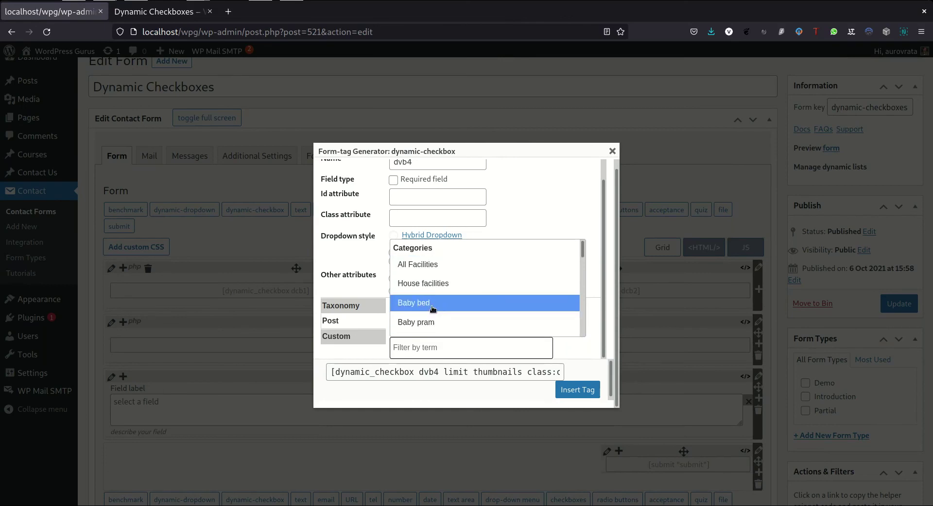
scroll(451, 285, down, 6)
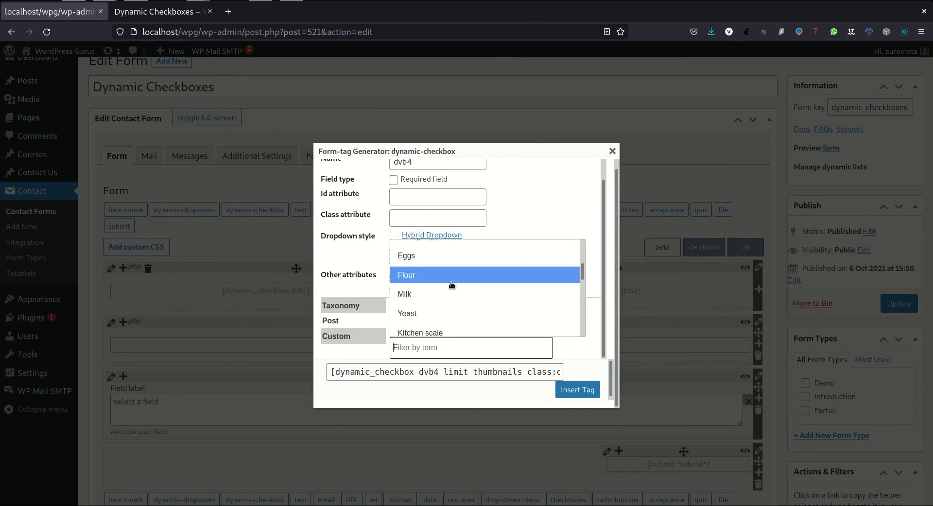
scroll(452, 284, down, 2)
scroll(451, 284, down, 3)
scroll(445, 285, up, 3)
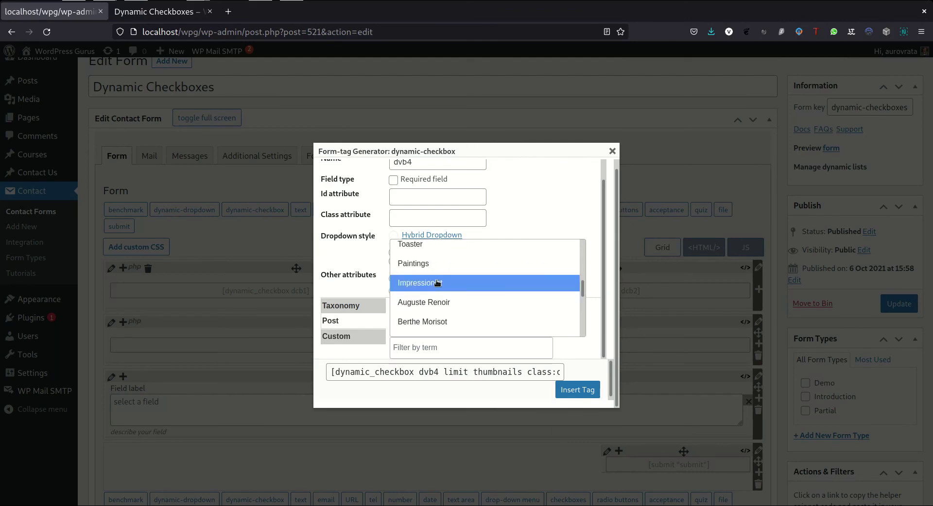
click(436, 282)
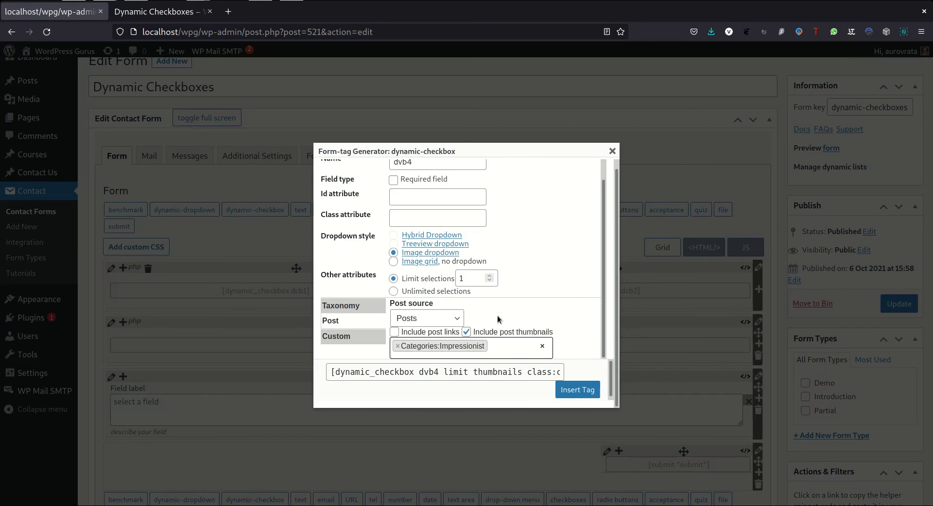
Step: Insert the generated dynamic checkbox tag into the empty grid cell and update the form
click(572, 396)
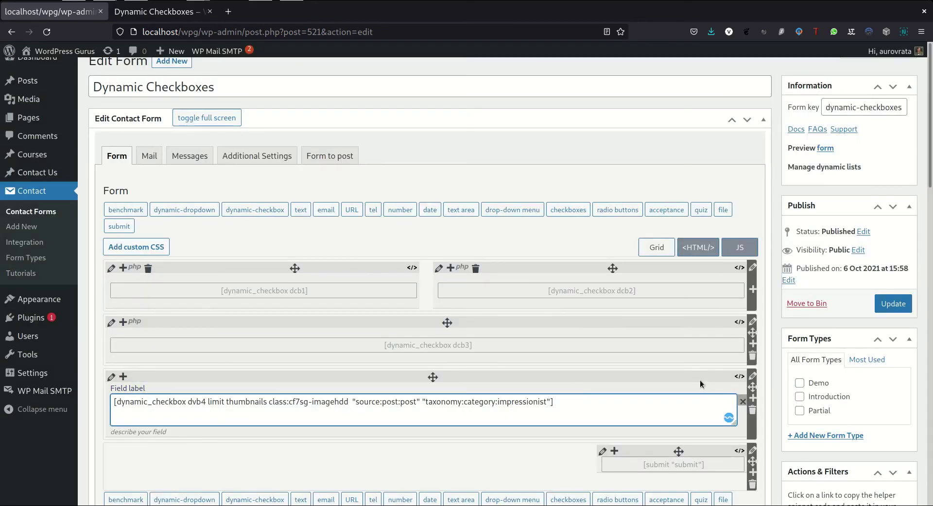
click(893, 304)
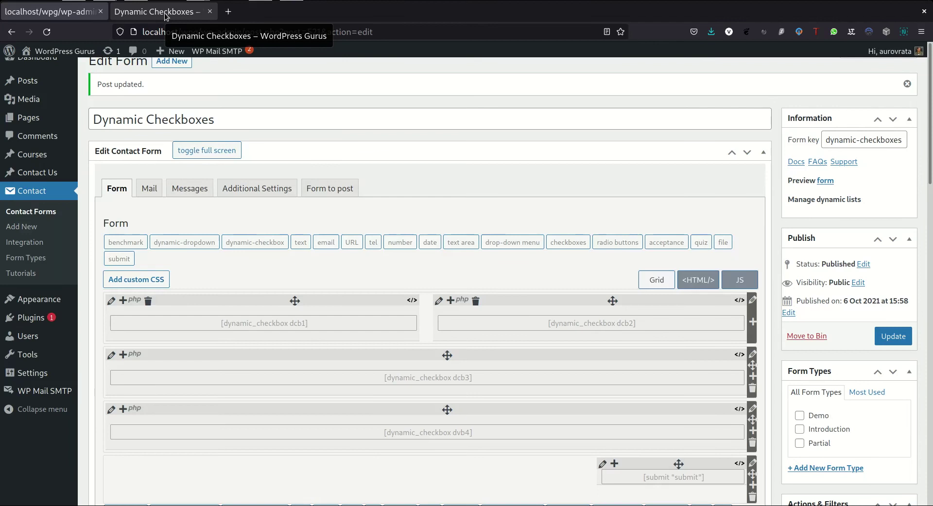
Step: Examine how the fourth field's painting thumbnails are laid out on the form's preview page
click(165, 12)
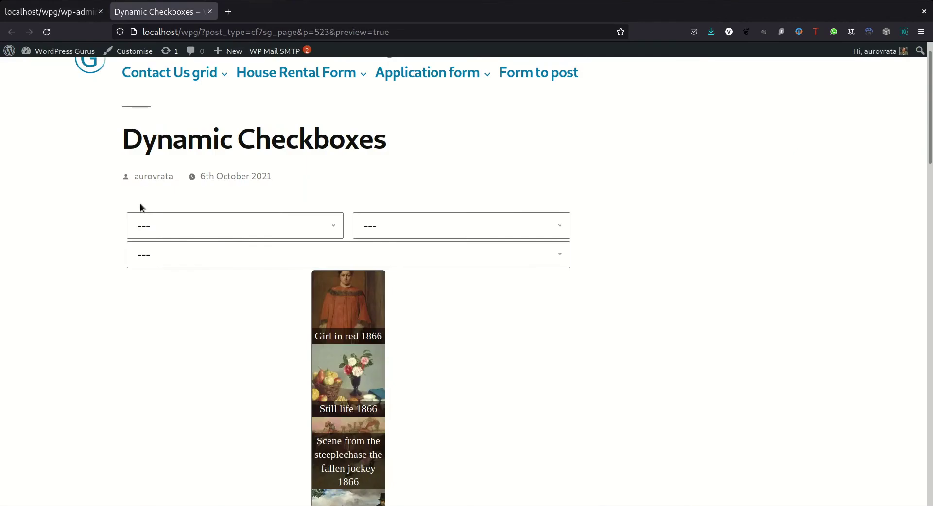
scroll(146, 239, down, 5)
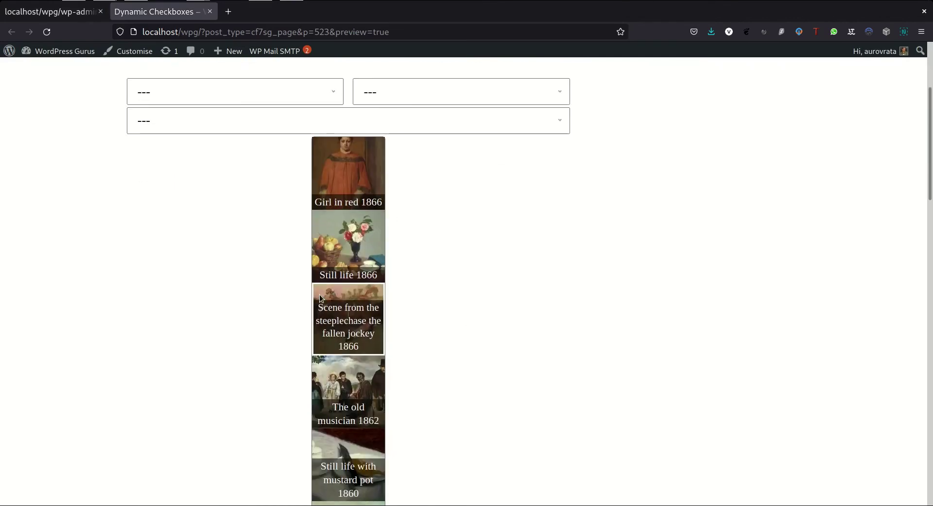
scroll(319, 297, down, 5)
scroll(319, 297, down, 6)
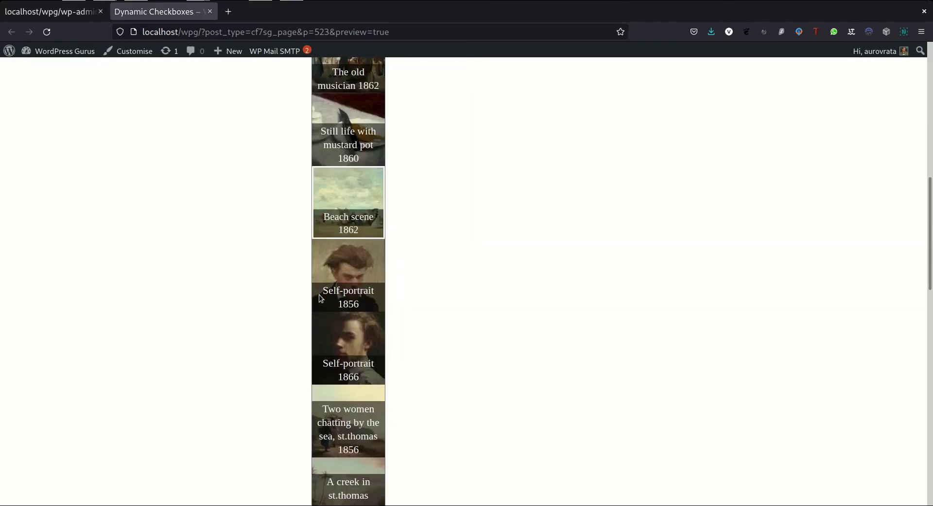
scroll(319, 297, up, 4)
scroll(319, 297, up, 10)
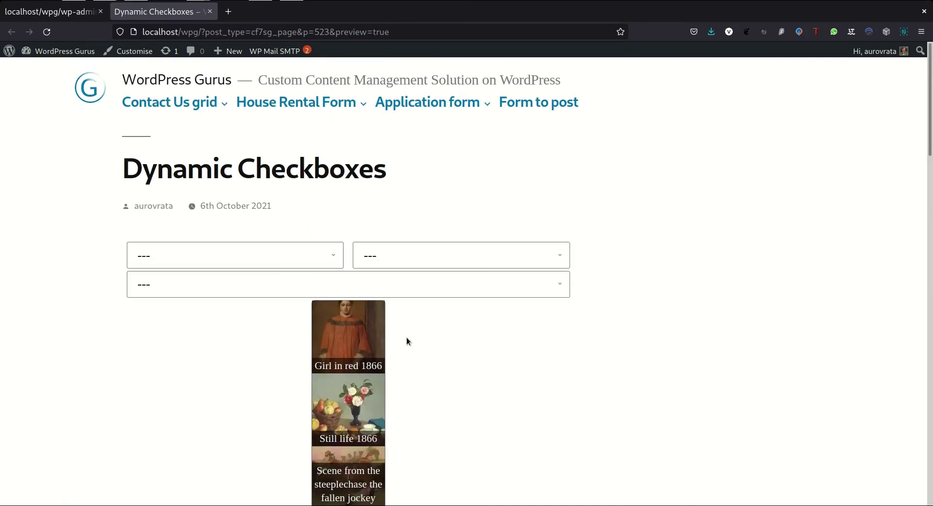
scroll(420, 343, down, 1)
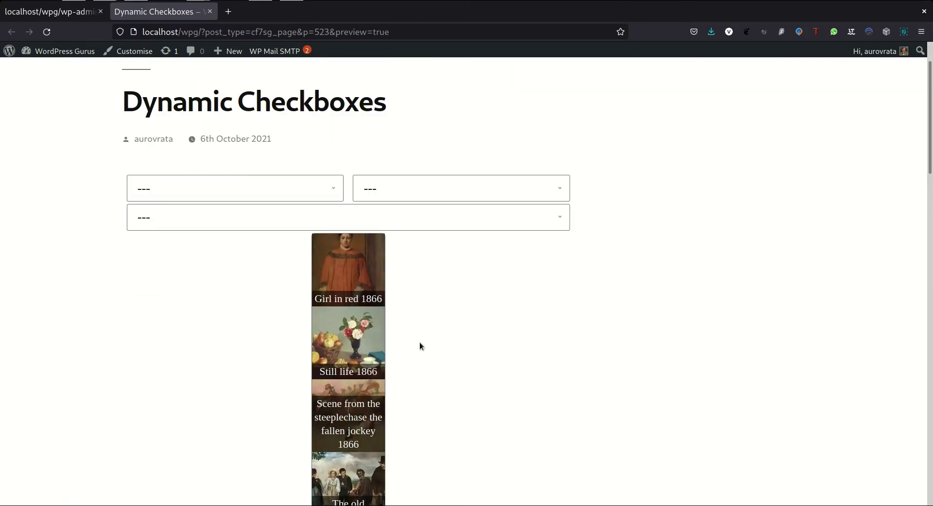
scroll(420, 346, down, 1)
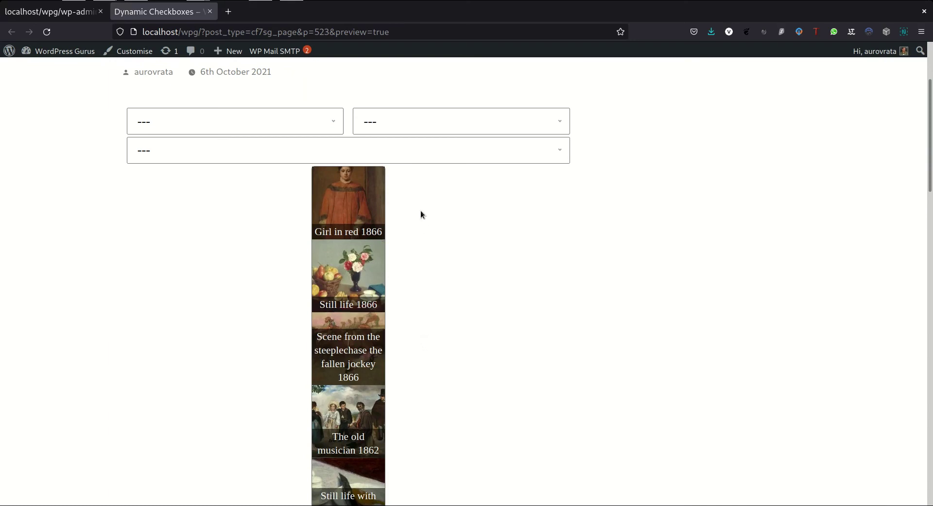
scroll(464, 255, down, 7)
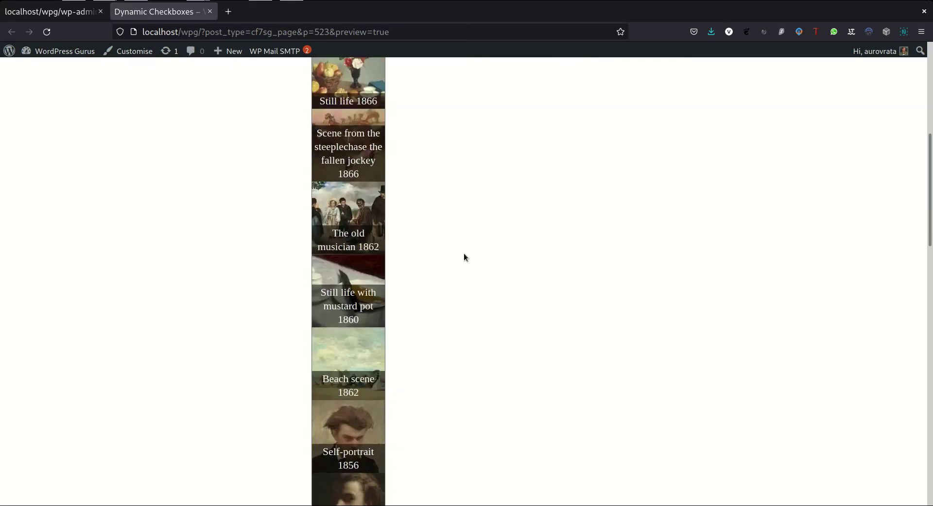
scroll(464, 258, up, 8)
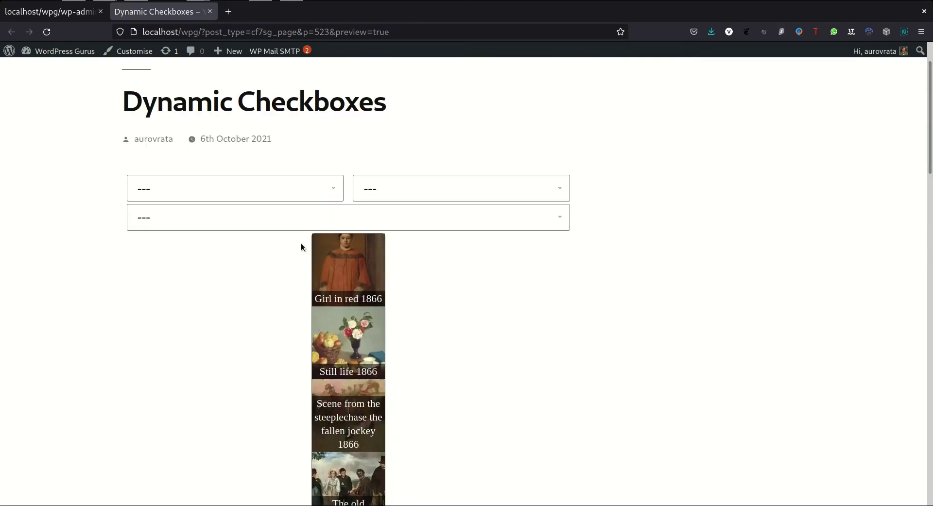
scroll(265, 247, down, 4)
scroll(264, 251, up, 4)
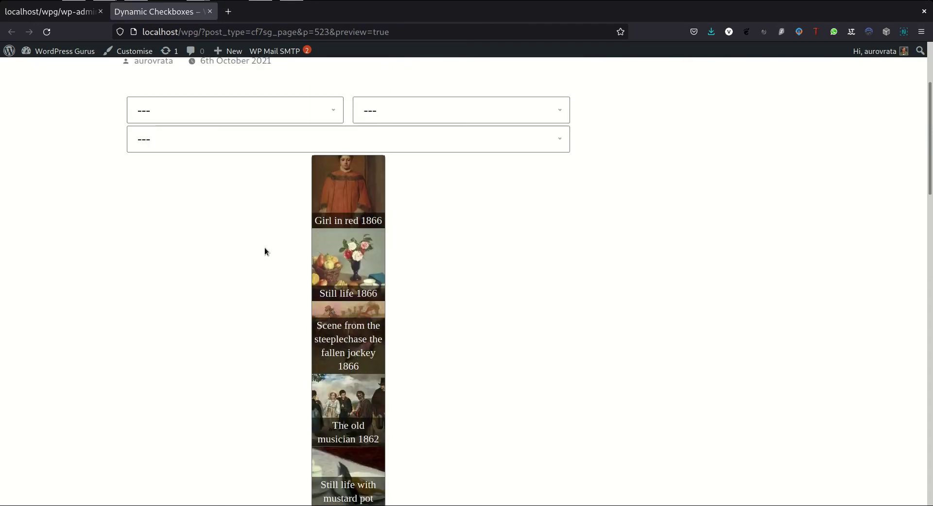
Step: Return to the form editor, open the dynamic-checkbox tag generator from the dcb4 cell, and view its Image grid documentation in a new tab
click(53, 12)
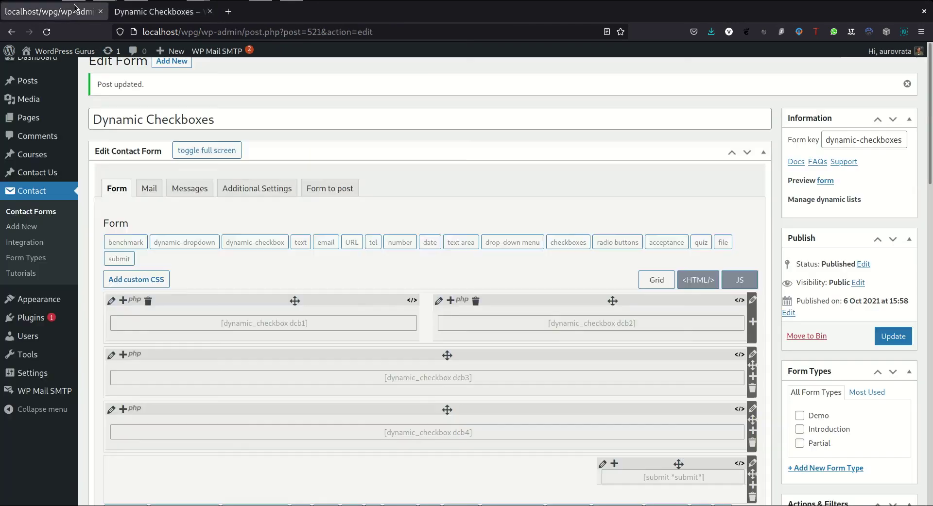
scroll(280, 216, down, 3)
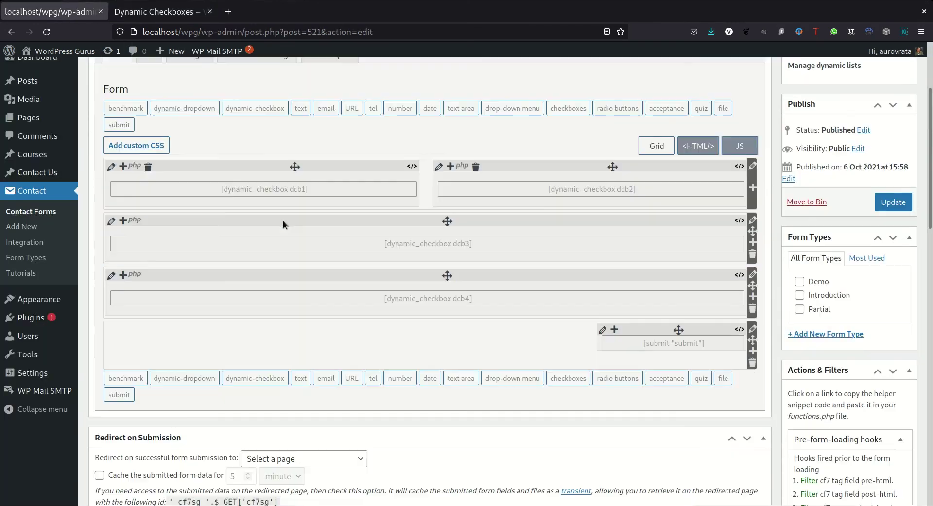
click(383, 301)
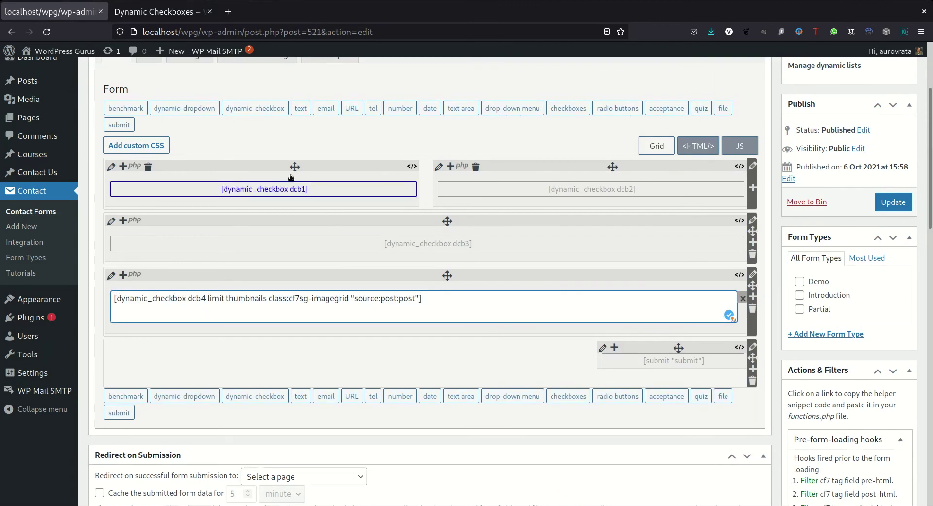
click(261, 109)
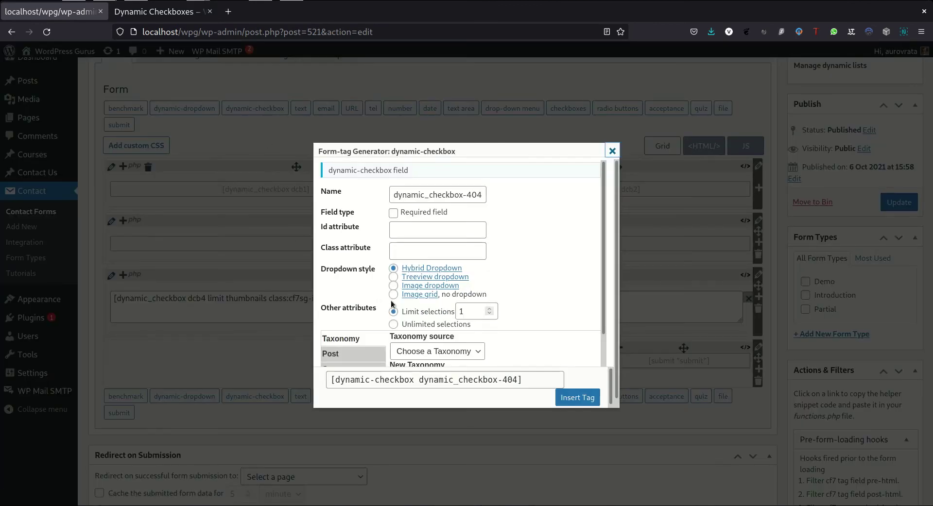
middle_click(415, 295)
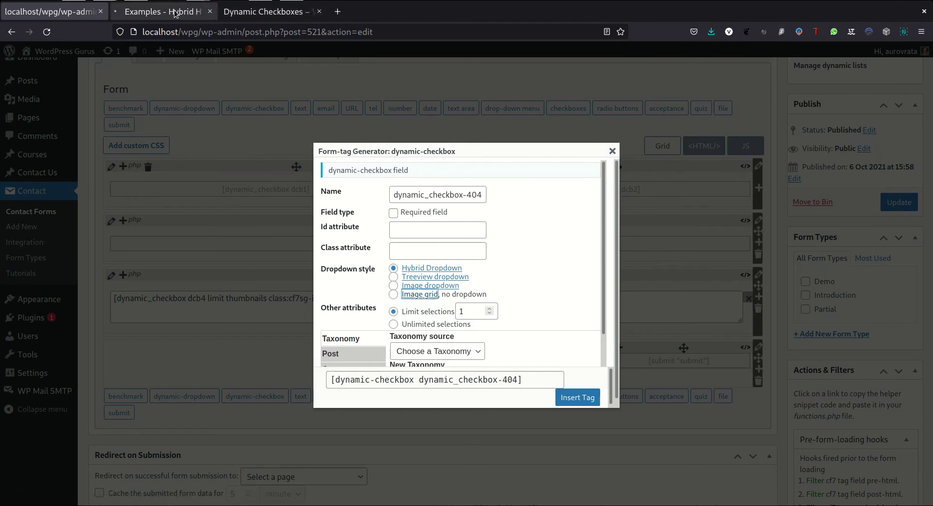
click(163, 11)
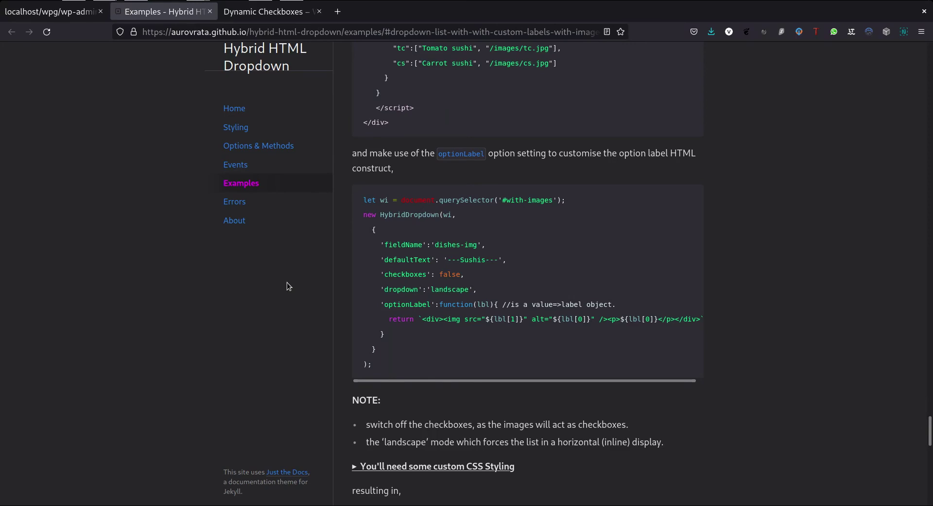
Step: Examine the Hybrid Dropdown configuration options table in the Options & Methods documentation
click(265, 146)
scroll(443, 236, down, 5)
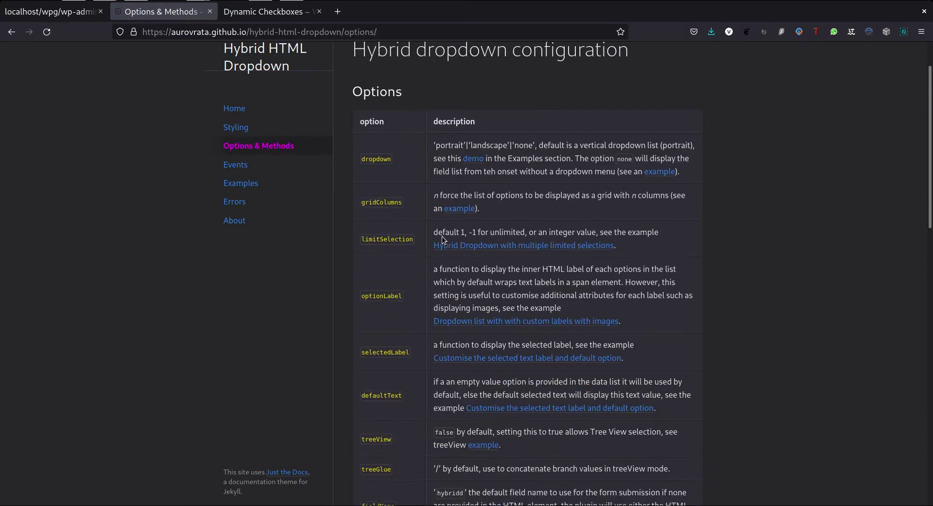
scroll(398, 165, down, 1)
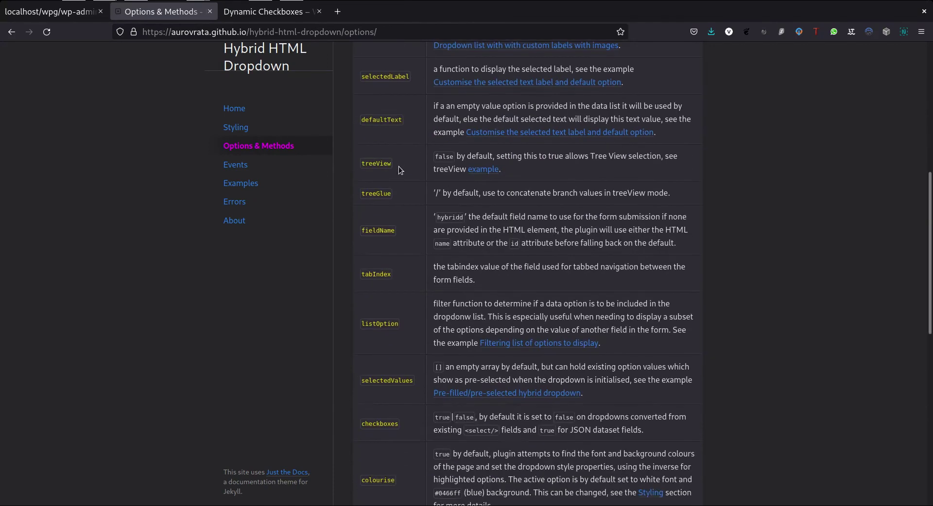
scroll(408, 203, down, 2)
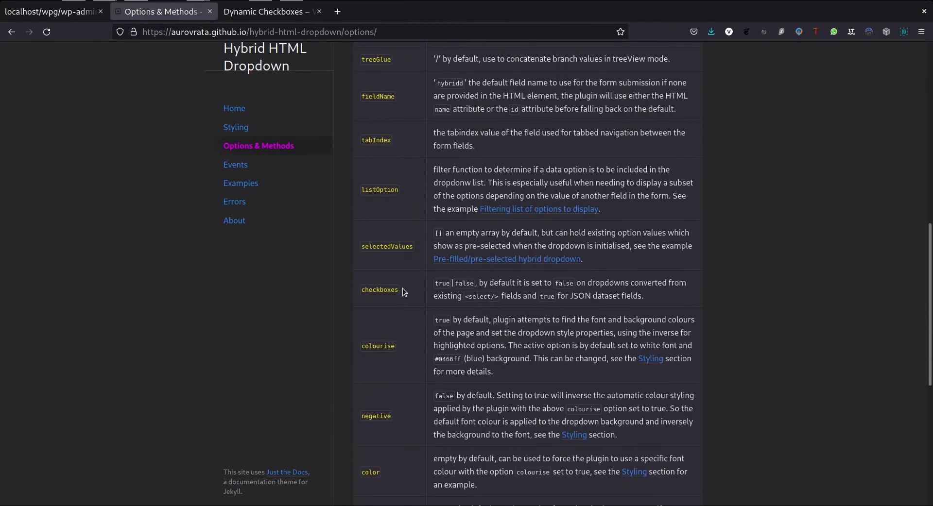
scroll(402, 289, down, 4)
scroll(402, 288, up, 1)
scroll(401, 285, up, 6)
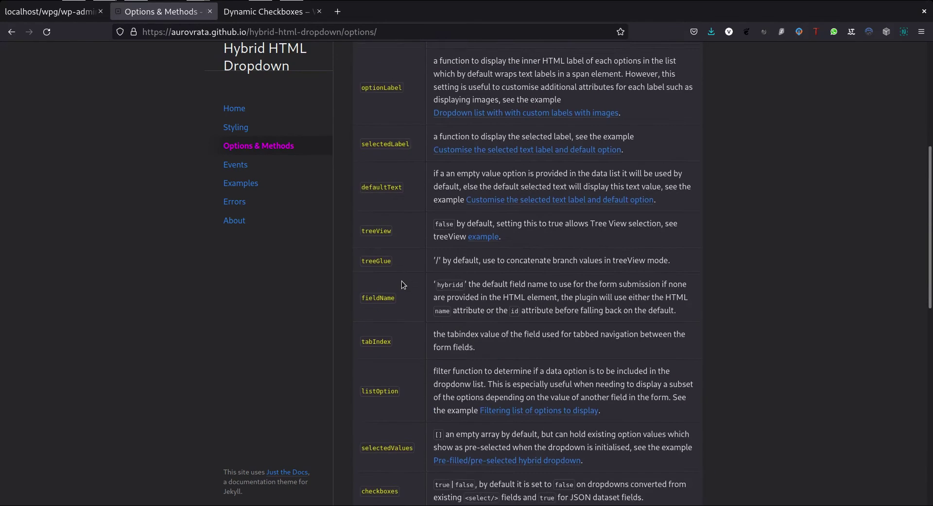
scroll(402, 281, up, 3)
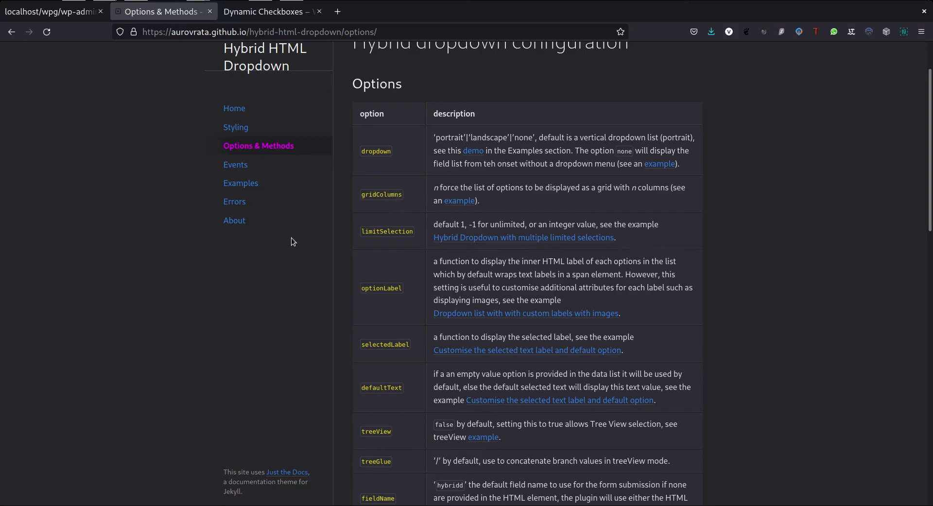
Step: Open the "Image grid field, no dropdown" example and select the data-grid-columns attribute name in its HTML snippet
click(241, 187)
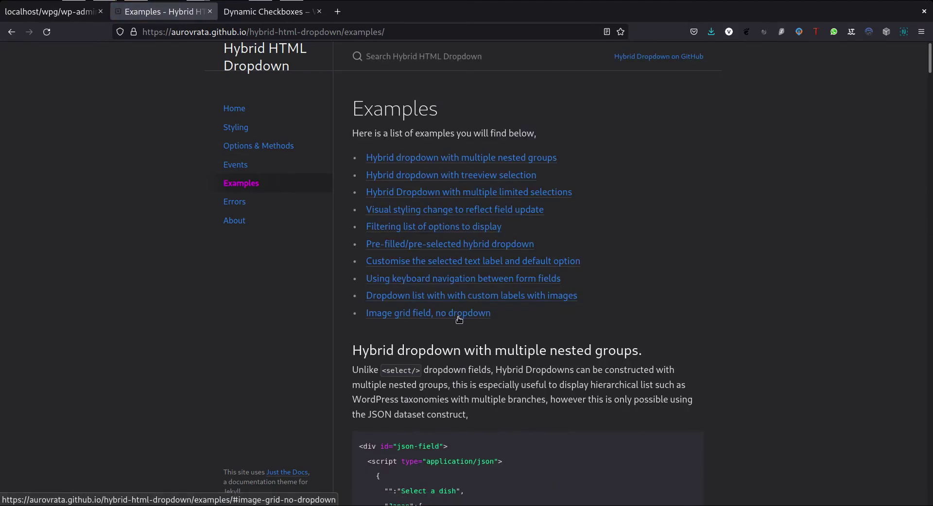
click(460, 314)
scroll(457, 317, down, 5)
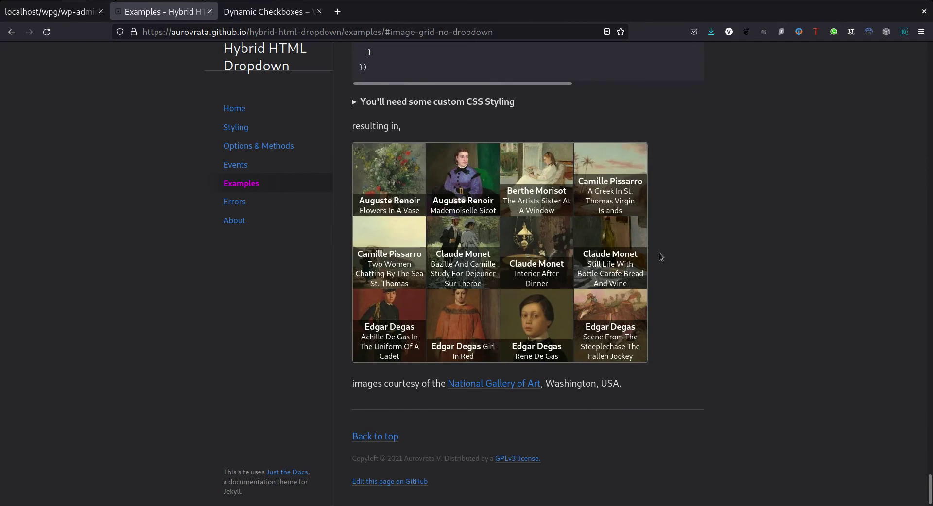
scroll(659, 253, up, 3)
scroll(659, 252, up, 3)
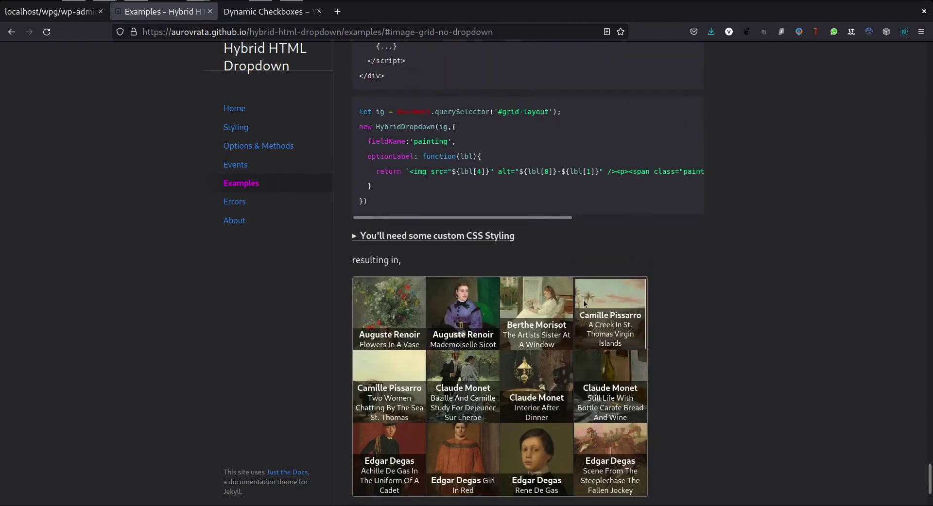
scroll(671, 284, up, 3)
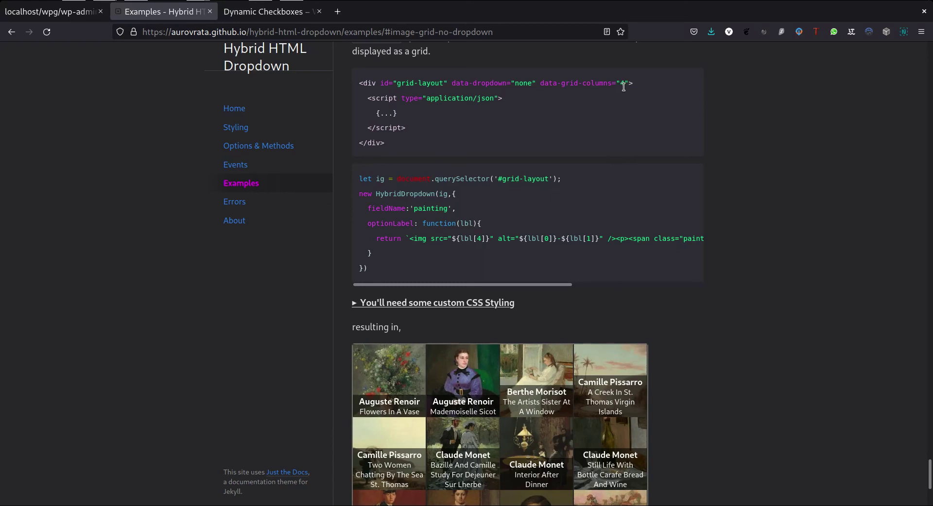
drag(540, 84, 613, 84)
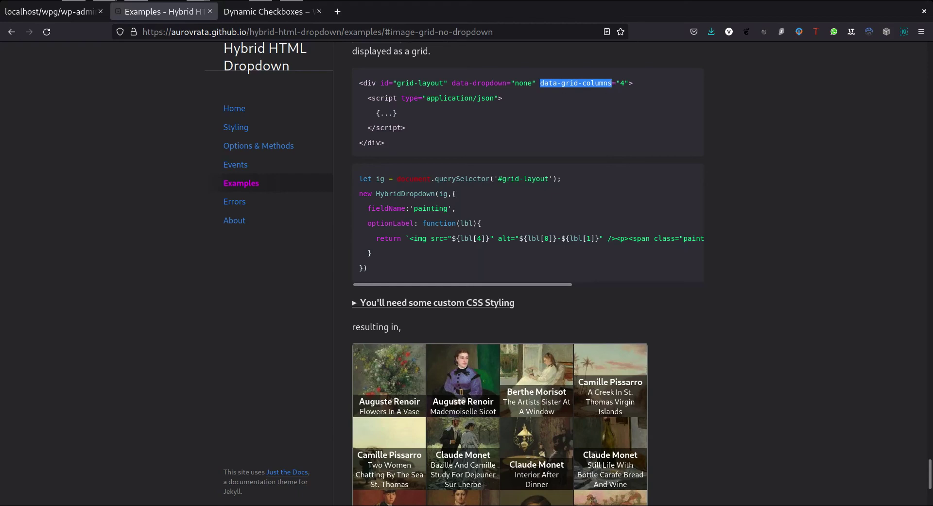
Step: Return to the form editor, dismiss the tag generator, and add the attribute "data-grid-columns:4" to the dcb4 dynamic_checkbox tag
click(43, 12)
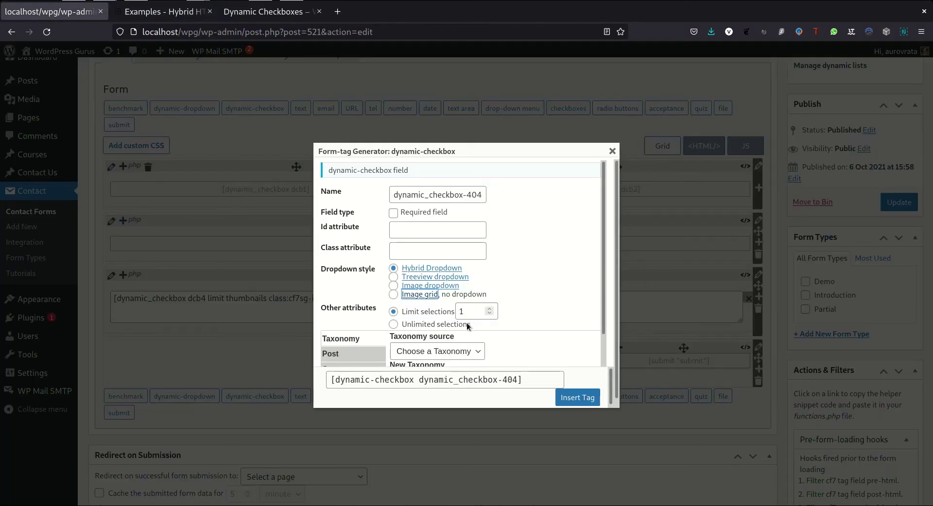
click(611, 151)
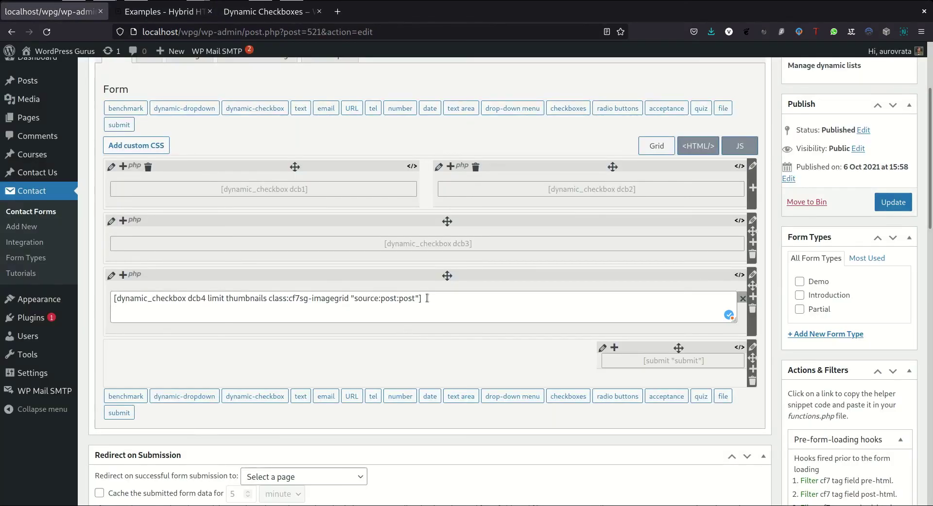
click(420, 298)
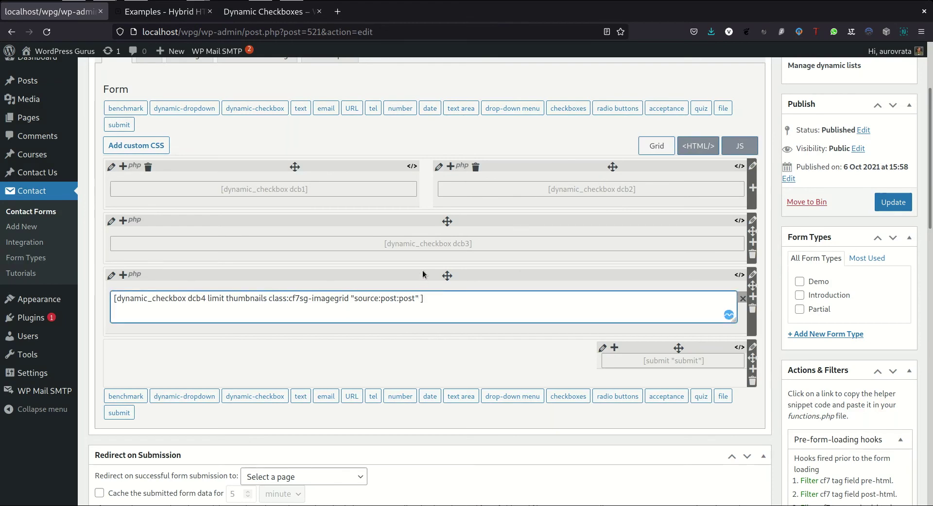
text("data-grid-columns:4")
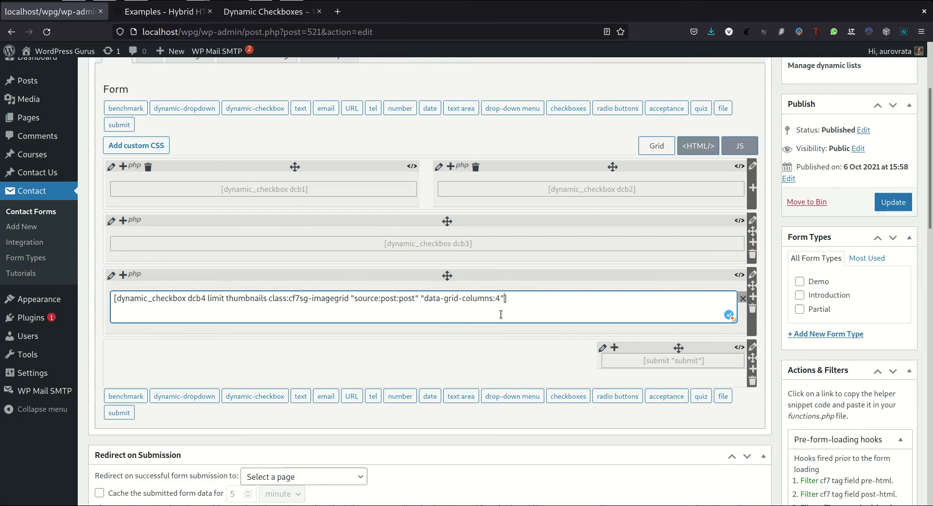
key(Tab)
click(497, 339)
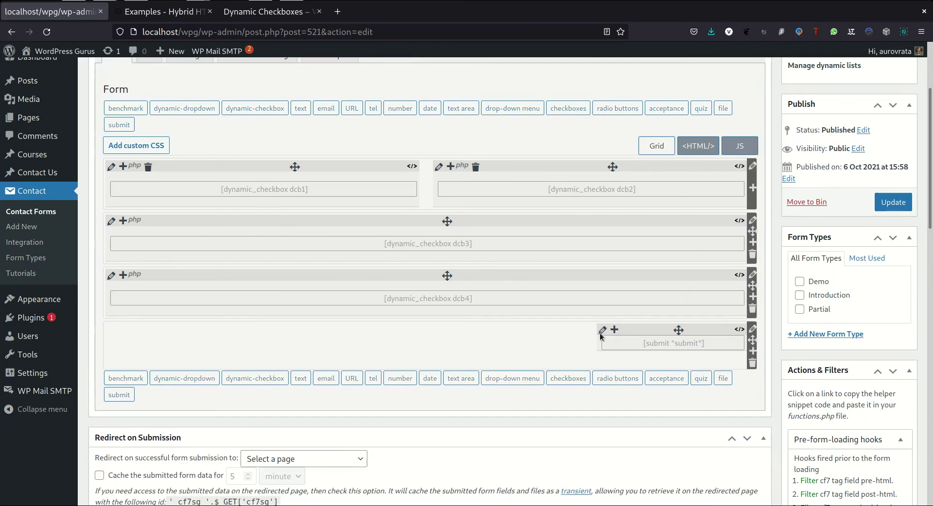
Step: Update the form, close the Hybrid Dropdown examples page, and reload the form preview to check the image grid's column layout
click(888, 206)
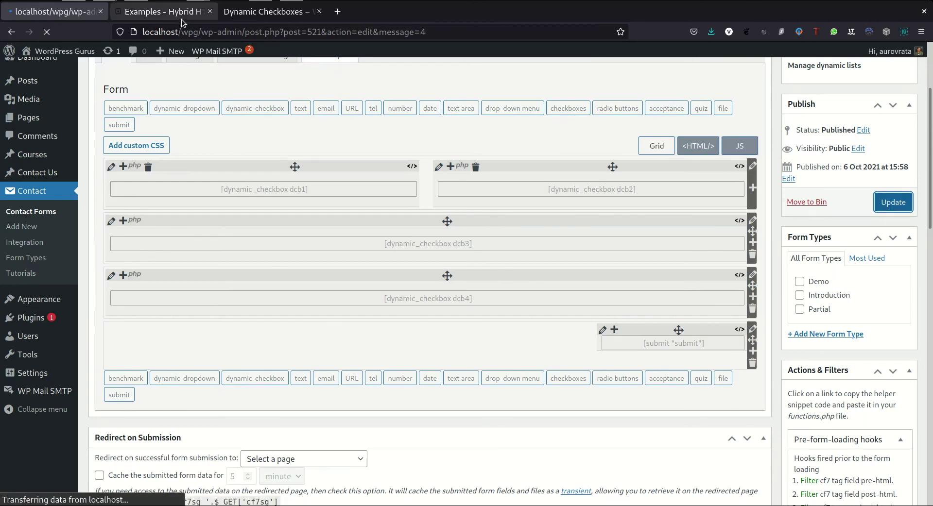
click(209, 13)
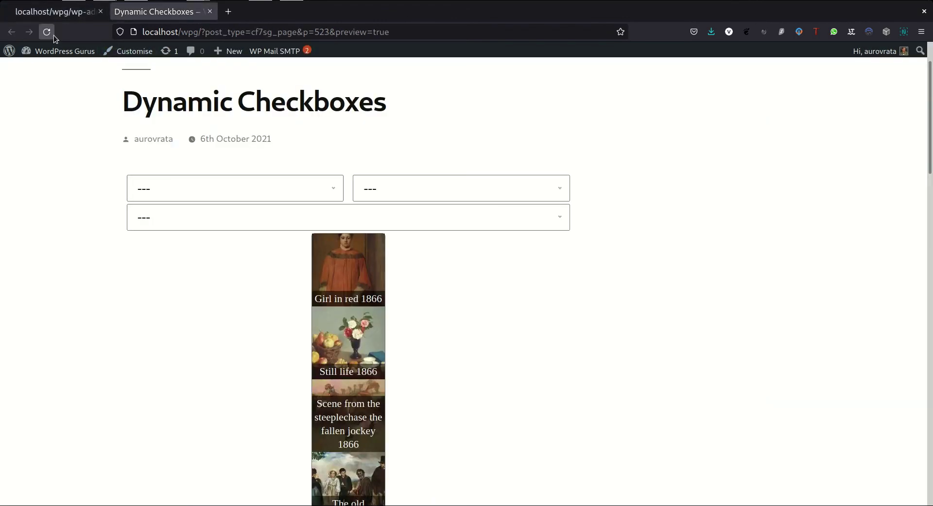
click(52, 34)
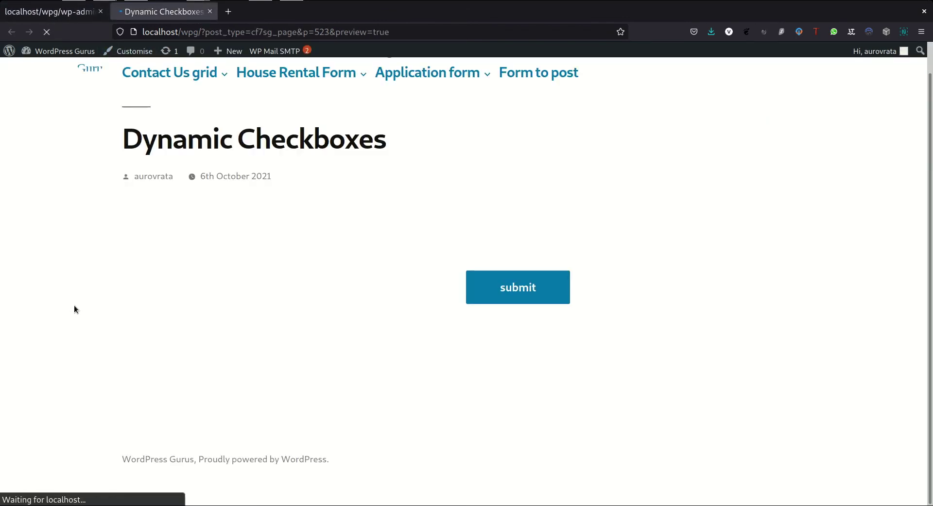
scroll(94, 310, down, 3)
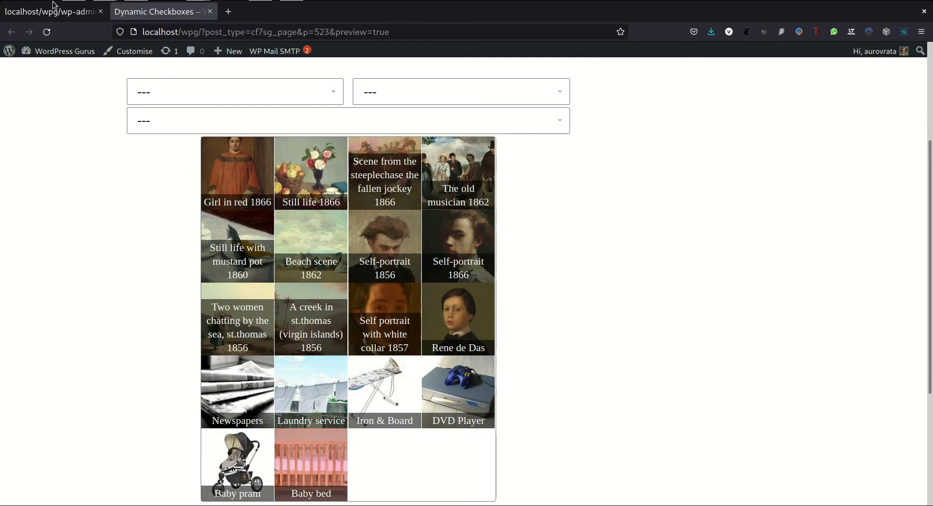
Step: Back in the form editor, set data-grid-columns to 6 in the dcb4 dynamic_checkbox tag
click(69, 12)
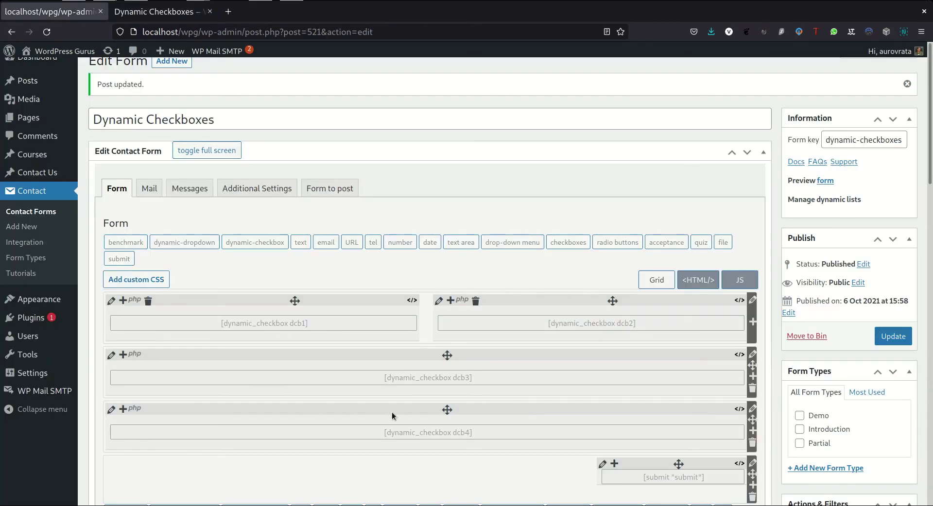
click(410, 431)
click(500, 433)
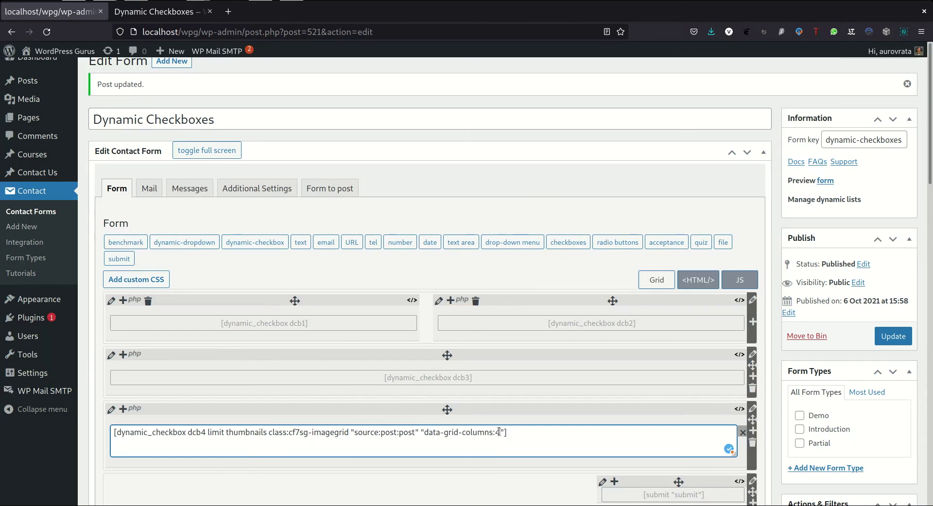
key(BackSpace)
text(6)
click(504, 407)
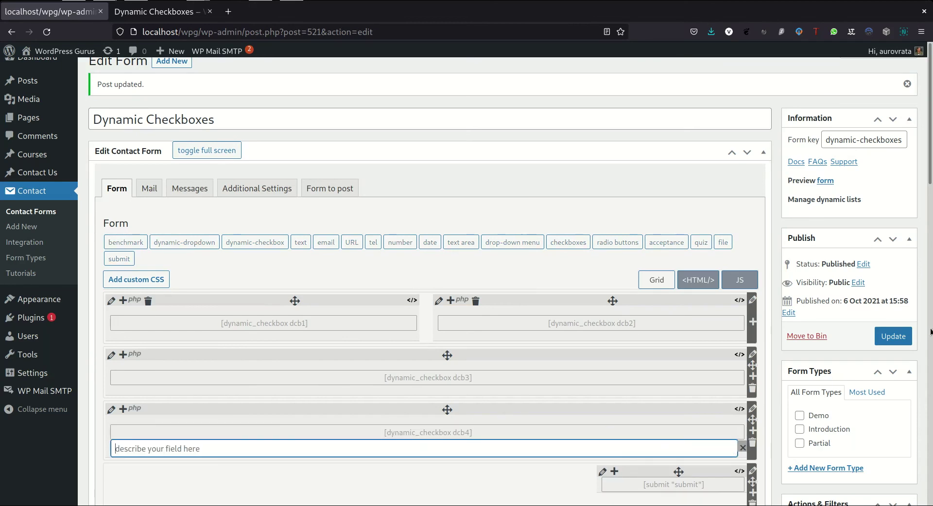
Step: Update the form again and reload its preview page to examine the widened image grid above the submit button
click(901, 340)
click(156, 11)
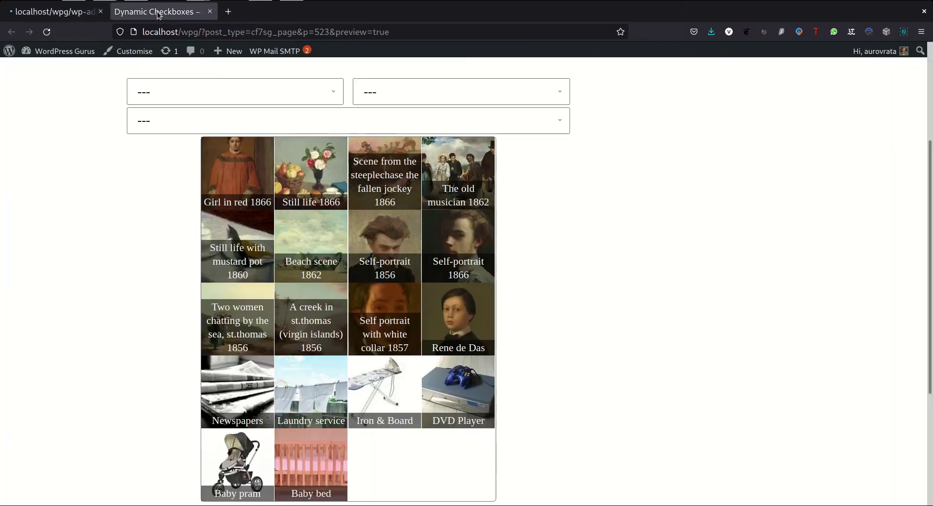
click(42, 35)
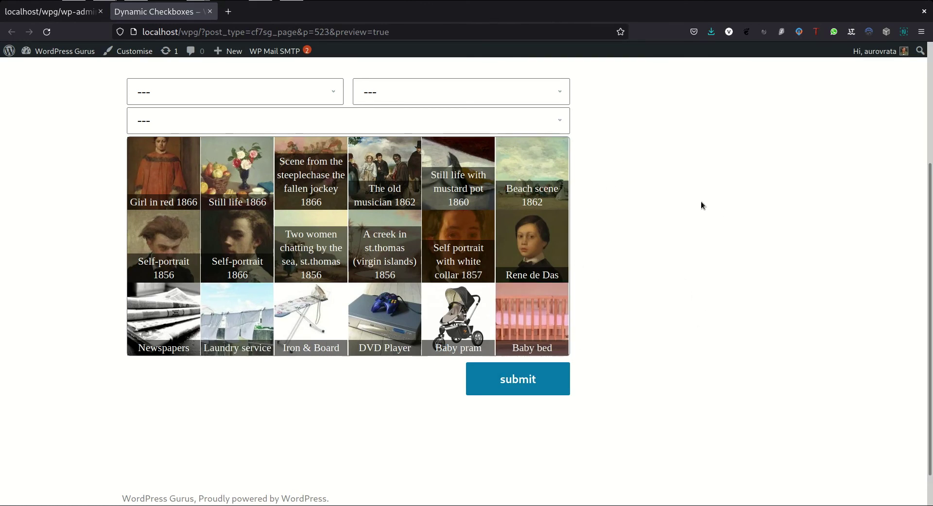
scroll(699, 198, down, 1)
scroll(699, 196, up, 3)
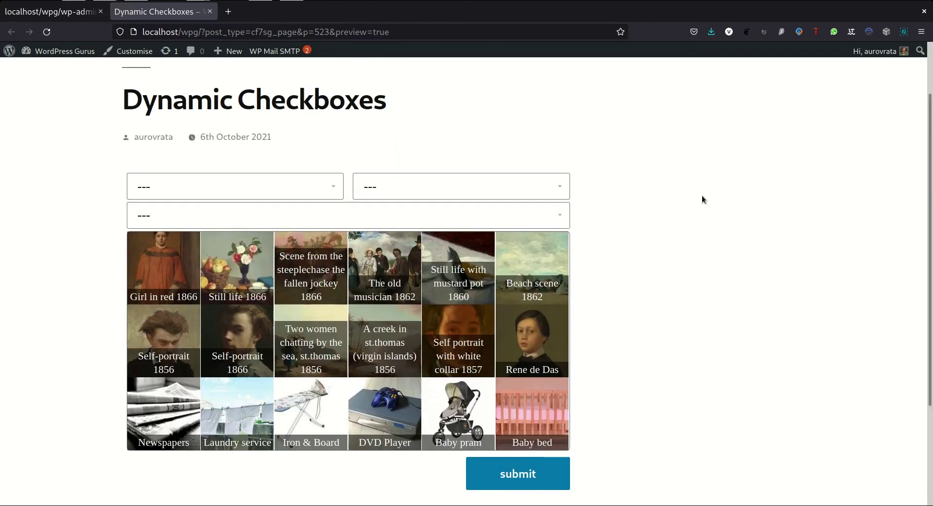
scroll(712, 224, down, 2)
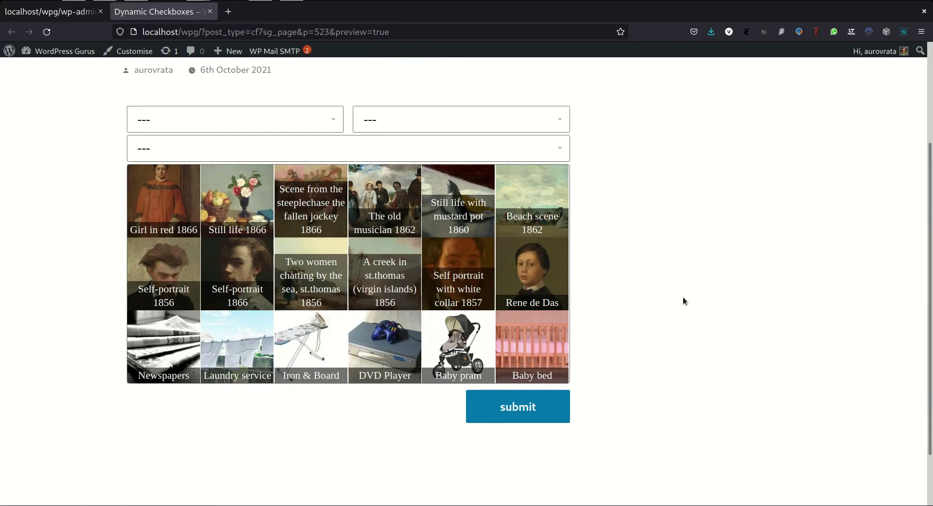
Step: Test selecting several images in the preview grid, including Baby bed and finally Girl in red 1866, and return to the form editor
click(484, 177)
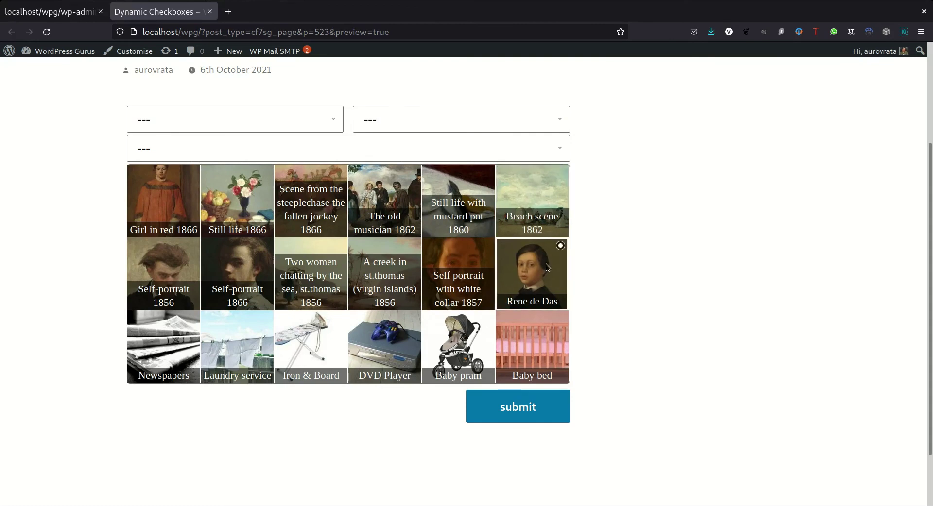
click(542, 343)
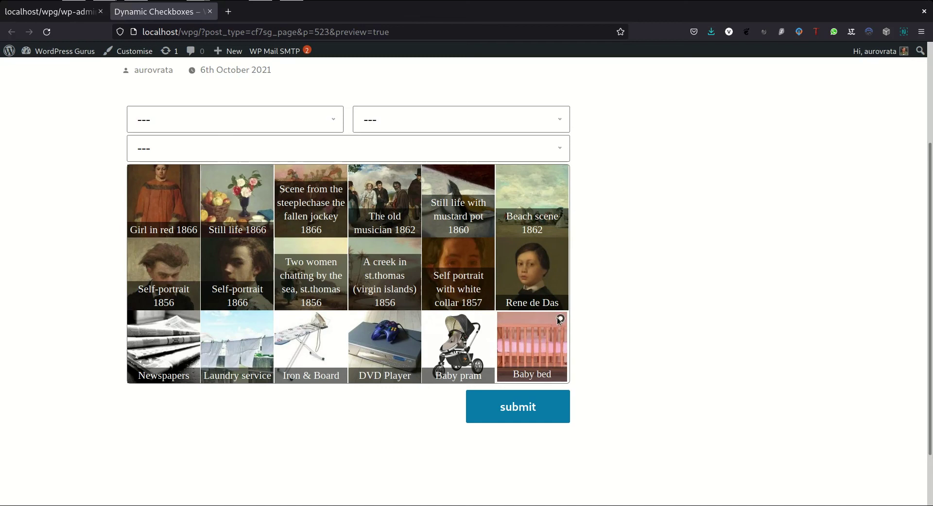
click(231, 197)
click(176, 187)
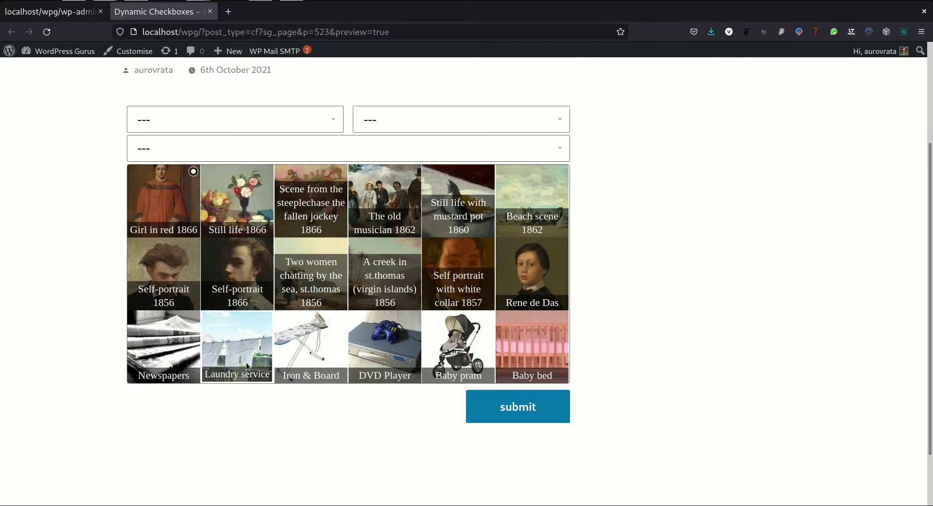
click(54, 15)
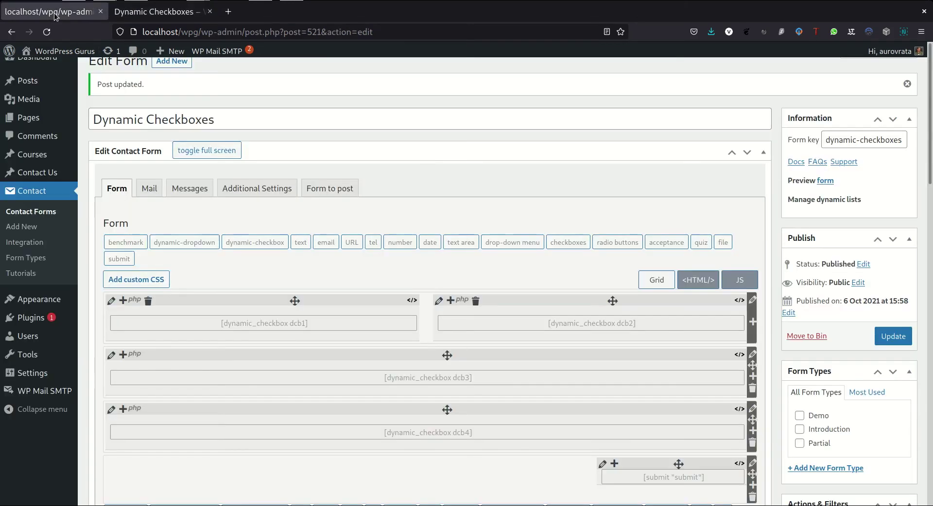